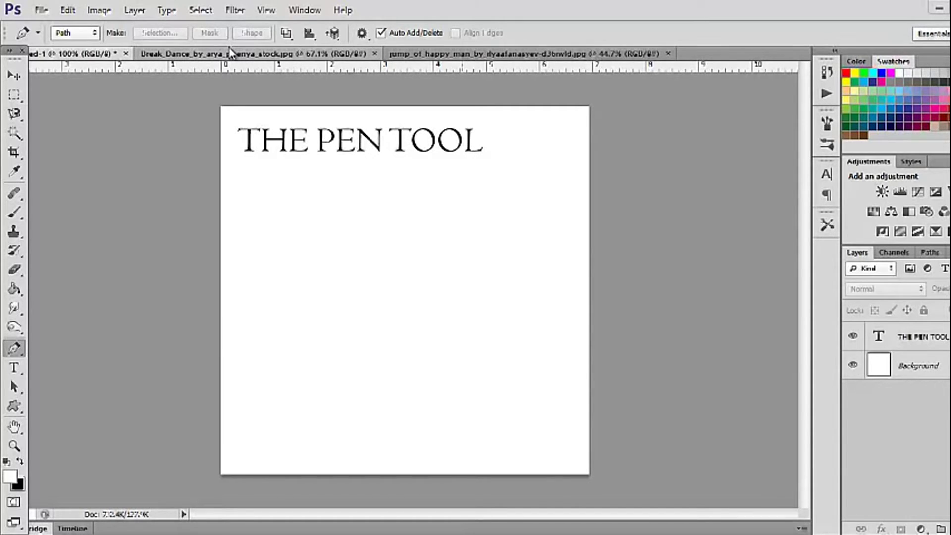
Step: Select the standard Pen tool and draw a straight two-anchor path below the title
{"action": "left_click", "coordinate": [14, 75]}
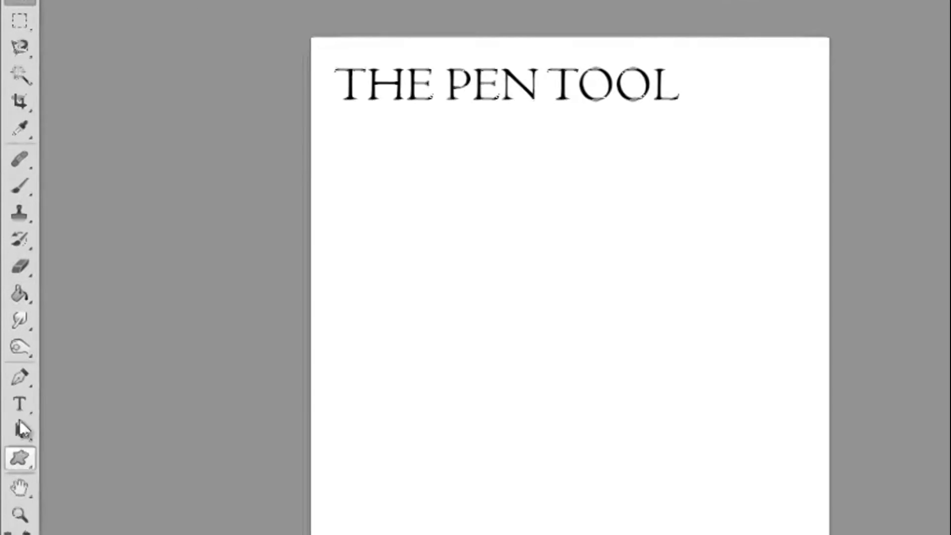
{"action": "left_click", "coordinate": [22, 356]}
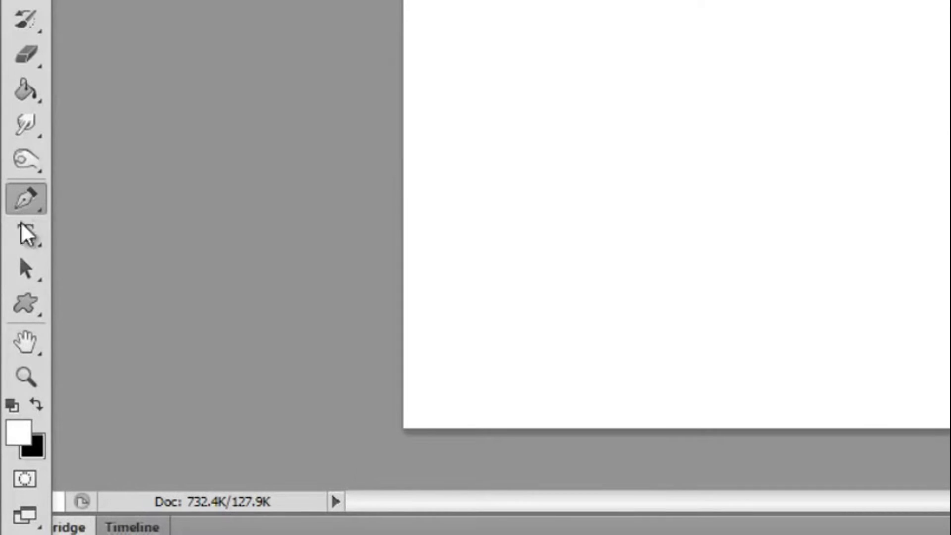
{"action": "right_click", "coordinate": [24, 202]}
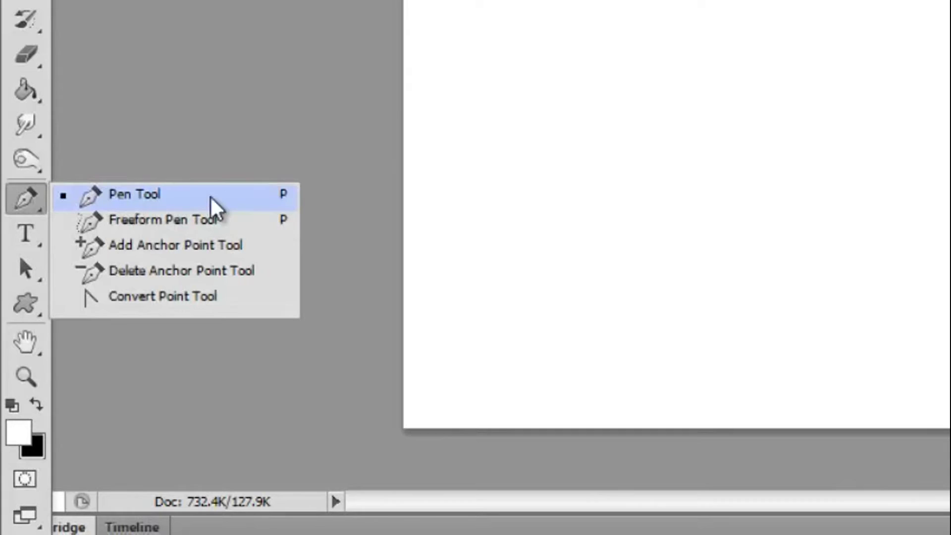
{"action": "left_click", "coordinate": [238, 198]}
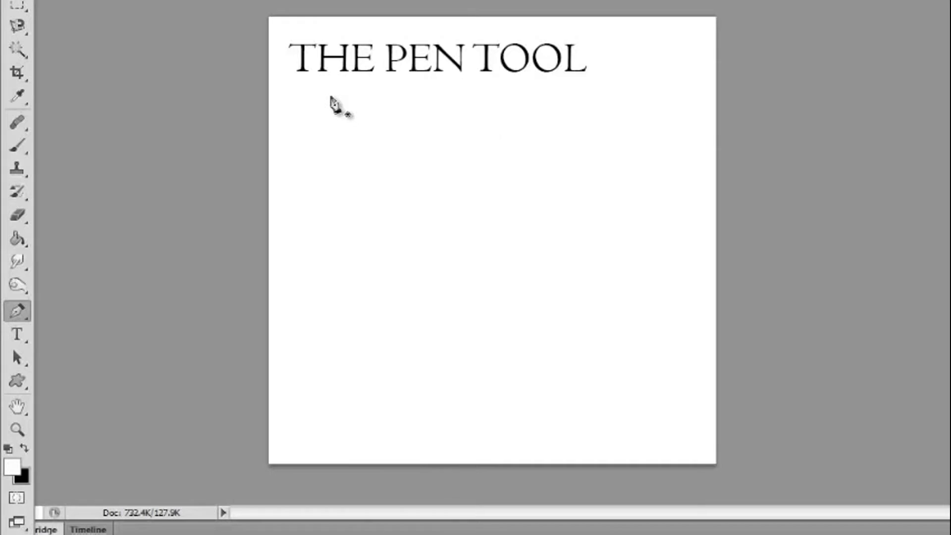
{"action": "left_click", "coordinate": [313, 115]}
{"action": "left_click", "coordinate": [635, 147]}
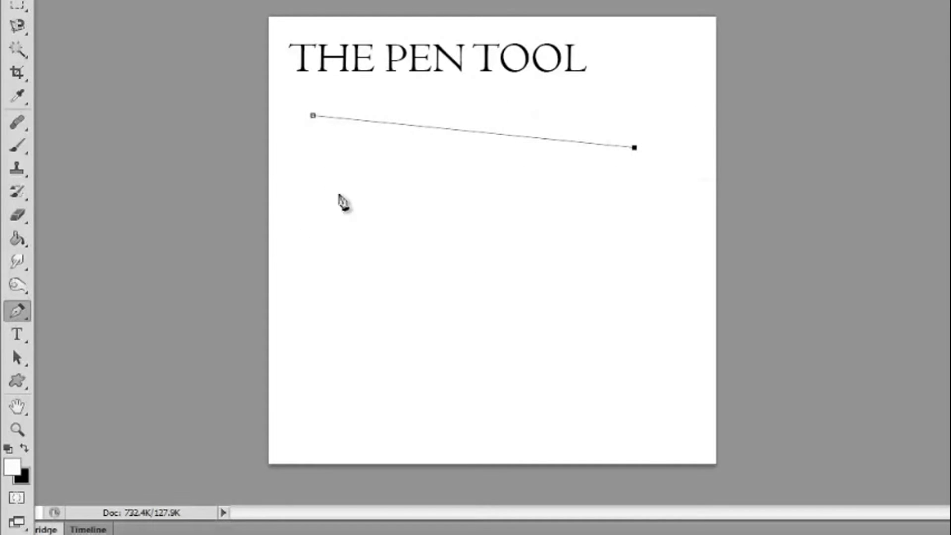
Step: Delete the straight path and draw a new path bent into a curve with dragged handles
{"action": "key", "text": "Delete"}
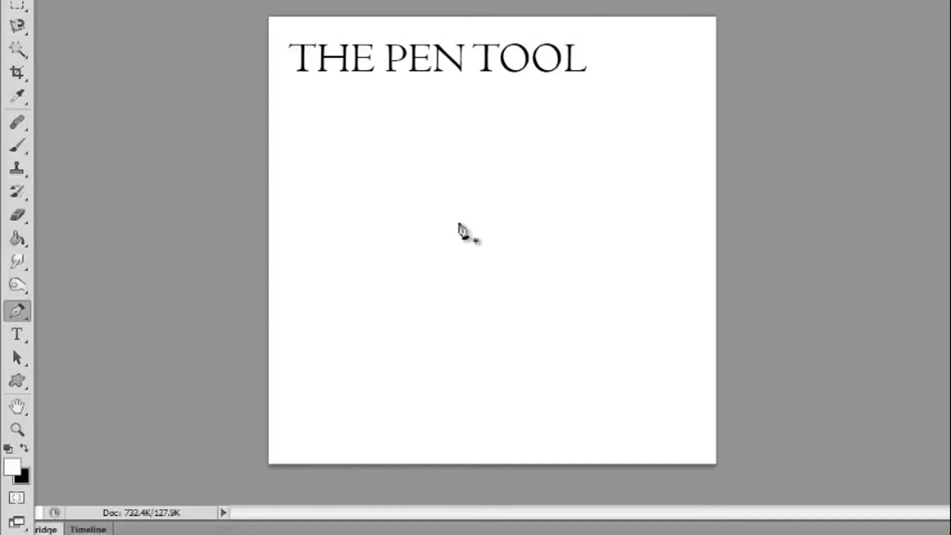
{"action": "left_click", "coordinate": [316, 128]}
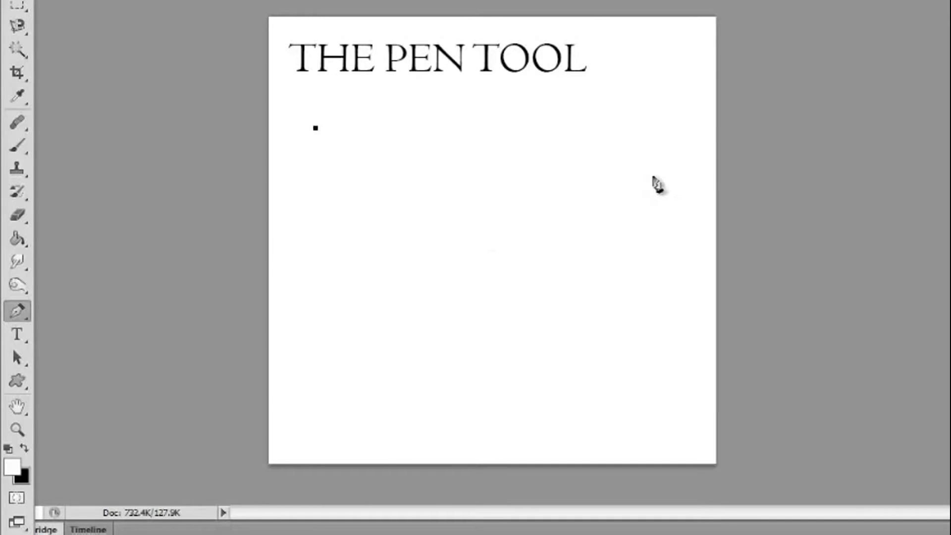
{"action": "left_click", "coordinate": [646, 170]}
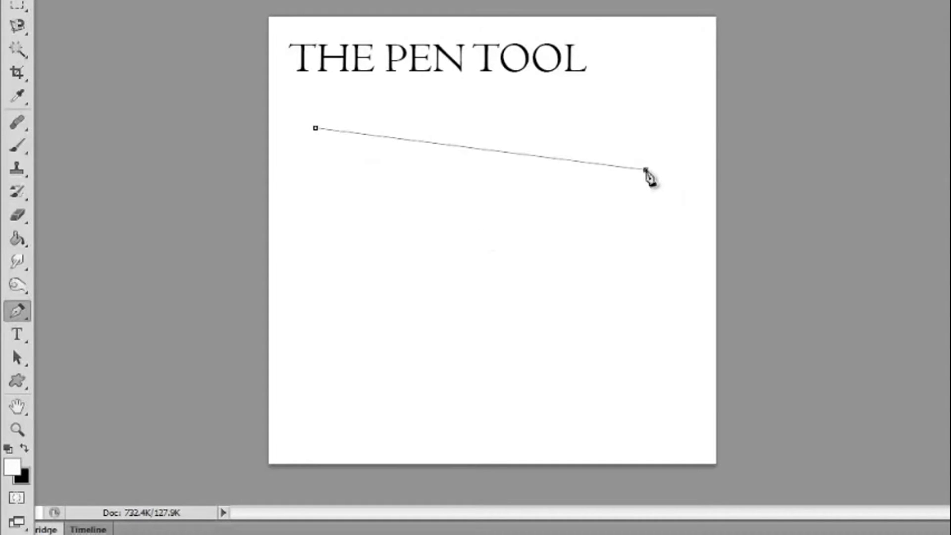
{"action": "left_click_drag", "start_coordinate": [646, 170], "coordinate": [582, 462]}
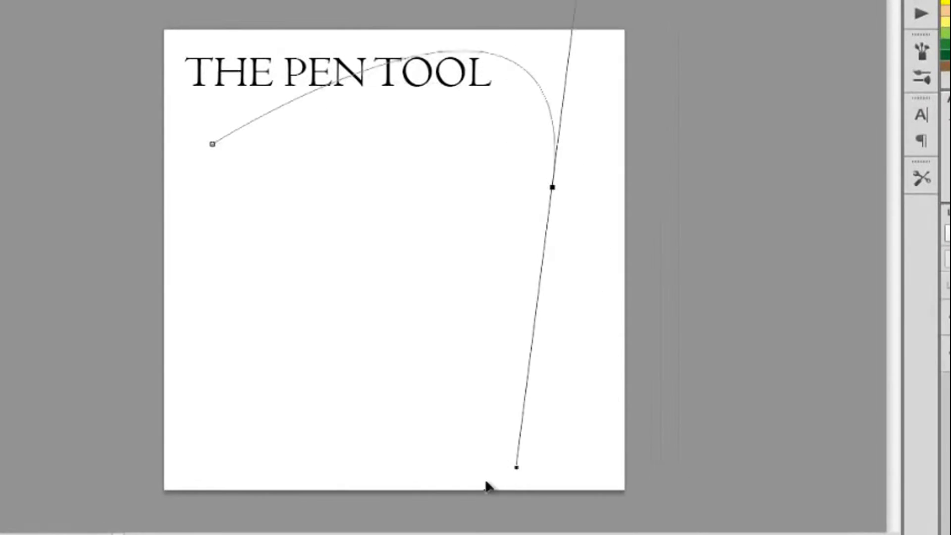
{"action": "left_click_drag", "start_coordinate": [487, 487], "coordinate": [583, 114]}
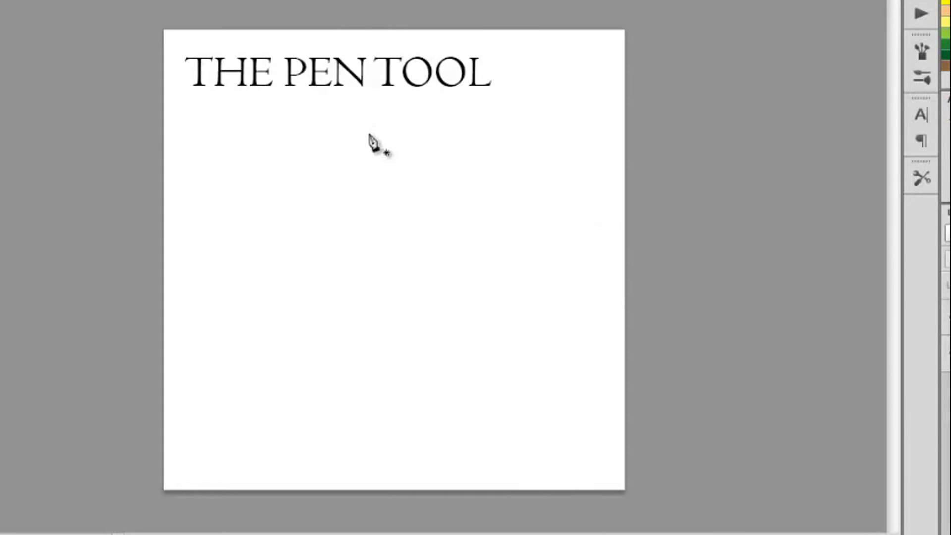
Step: Practise a longer multi-anchor curved path below the title, then delete it
{"action": "left_click", "coordinate": [385, 122]}
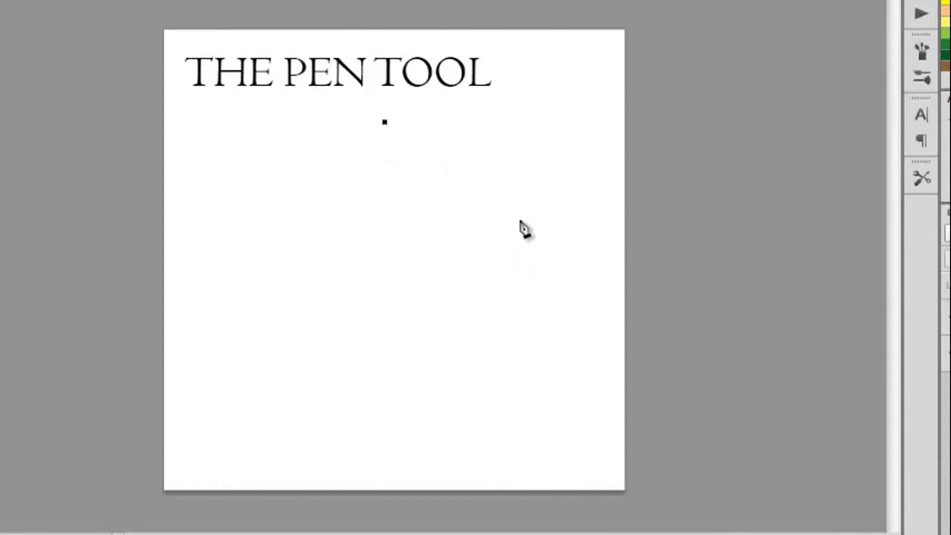
{"action": "left_click", "coordinate": [552, 211]}
{"action": "left_click_drag", "start_coordinate": [321, 276], "coordinate": [265, 45]}
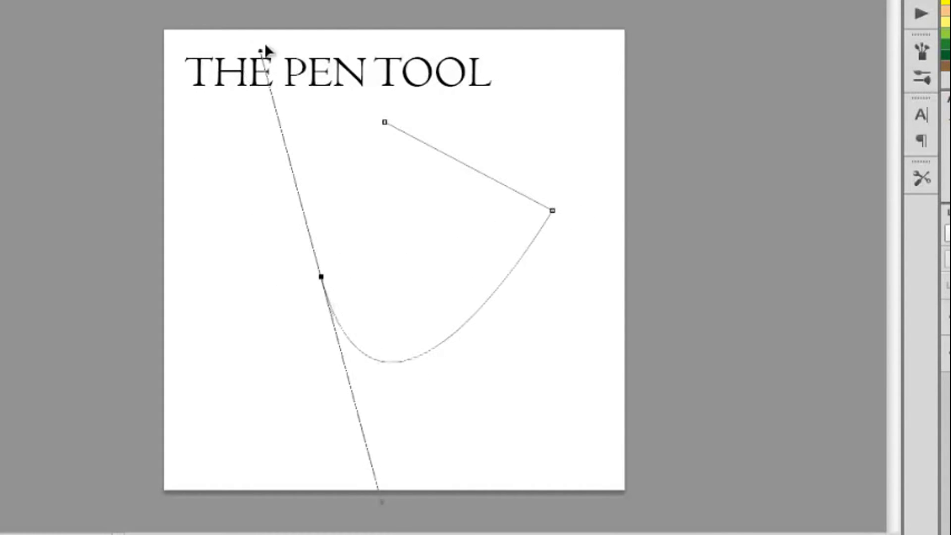
{"action": "left_click_drag", "start_coordinate": [430, 172], "coordinate": [609, 380]}
{"action": "left_click", "coordinate": [181, 220]}
{"action": "left_click_drag", "start_coordinate": [200, 145], "coordinate": [233, 94]}
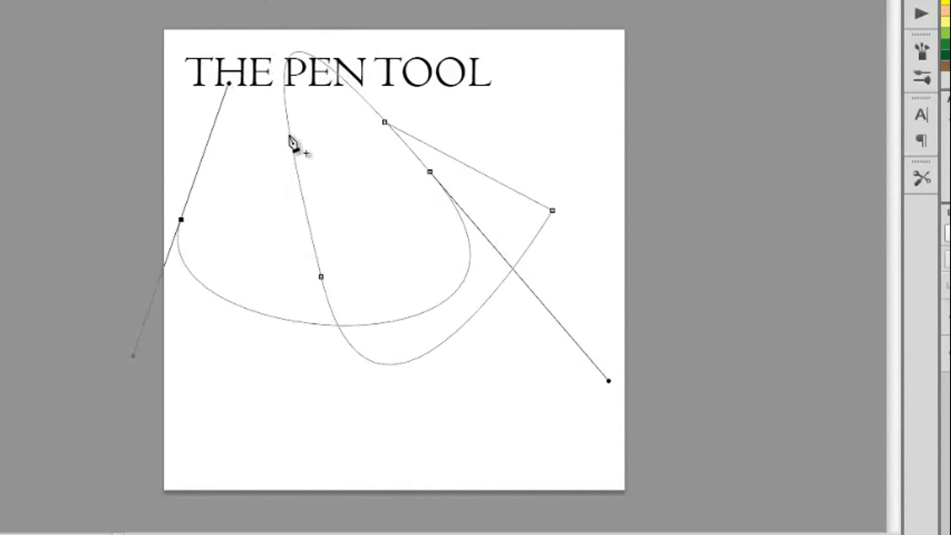
{"action": "key", "text": "Delete"}
{"action": "key", "text": "Delete"}
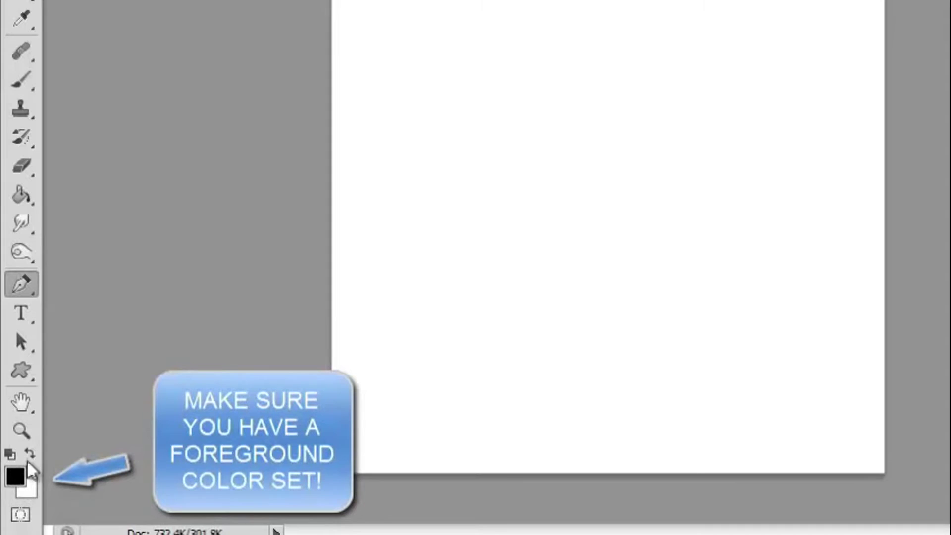
Step: Draw a horizontal top segment, then drag a third anchor to curve the path downward
{"action": "left_click", "coordinate": [396, 59]}
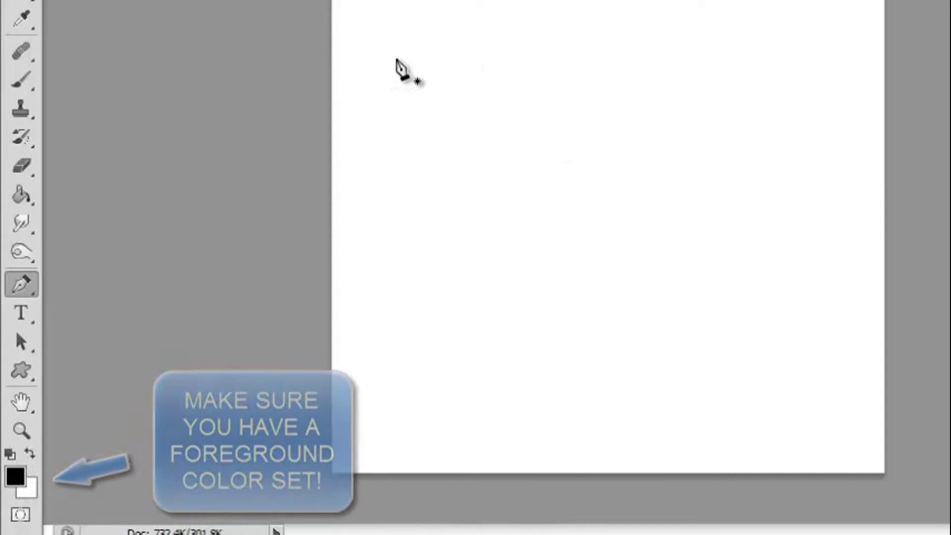
{"action": "left_click", "coordinate": [830, 62]}
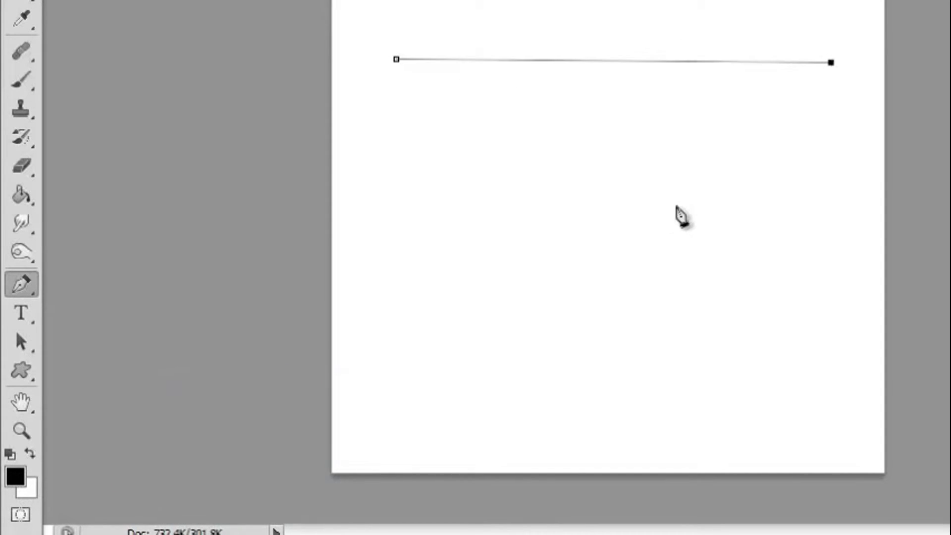
{"action": "left_click", "coordinate": [661, 217]}
{"action": "left_click_drag", "start_coordinate": [654, 223], "coordinate": [478, 121]}
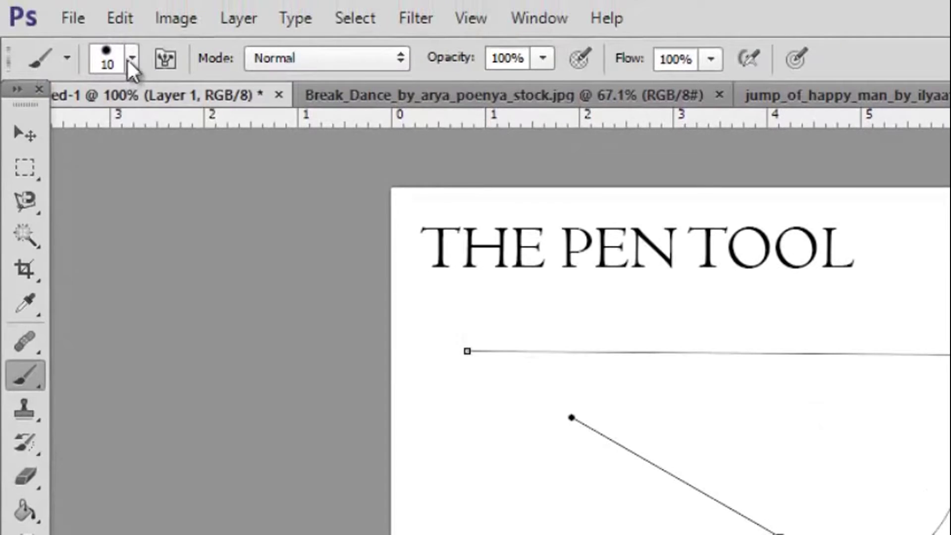
Step: Set the brush to a hard round tip at 100% hardness and 10 px
{"action": "left_click", "coordinate": [130, 59]}
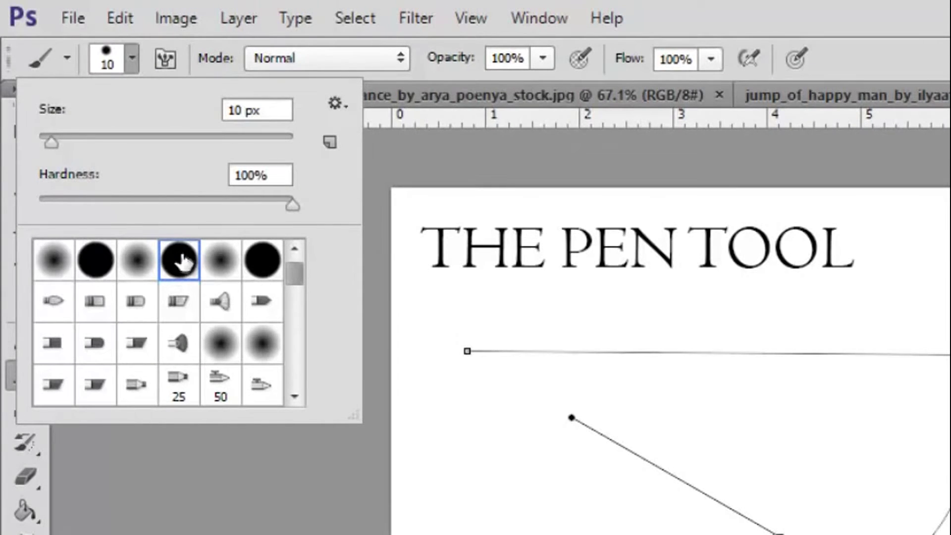
{"action": "left_click", "coordinate": [132, 270]}
{"action": "left_click", "coordinate": [261, 261]}
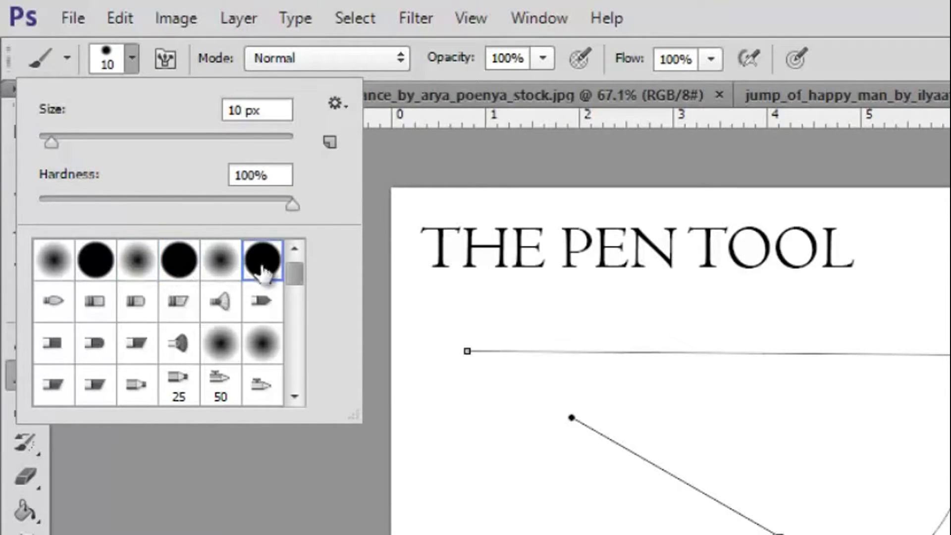
{"action": "left_click", "coordinate": [94, 260]}
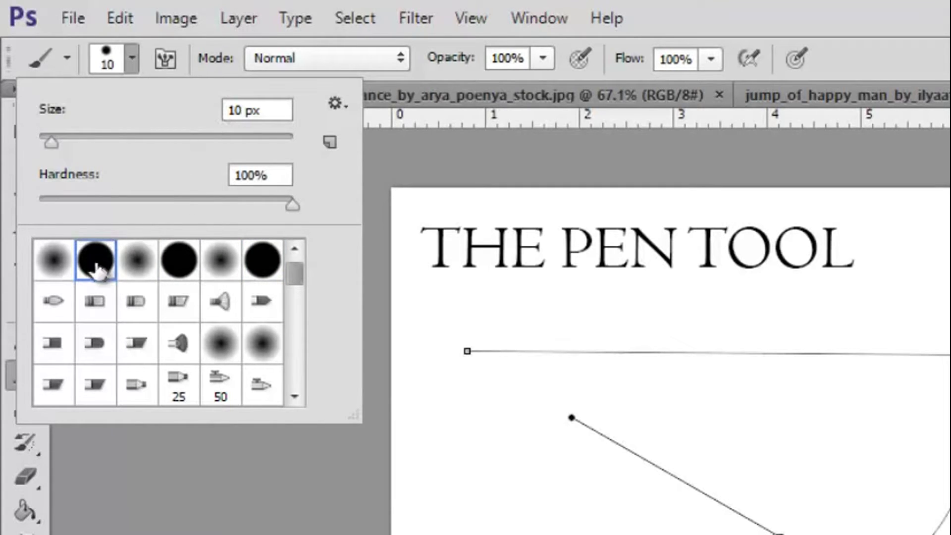
{"action": "left_click_drag", "start_coordinate": [282, 113], "coordinate": [182, 118]}
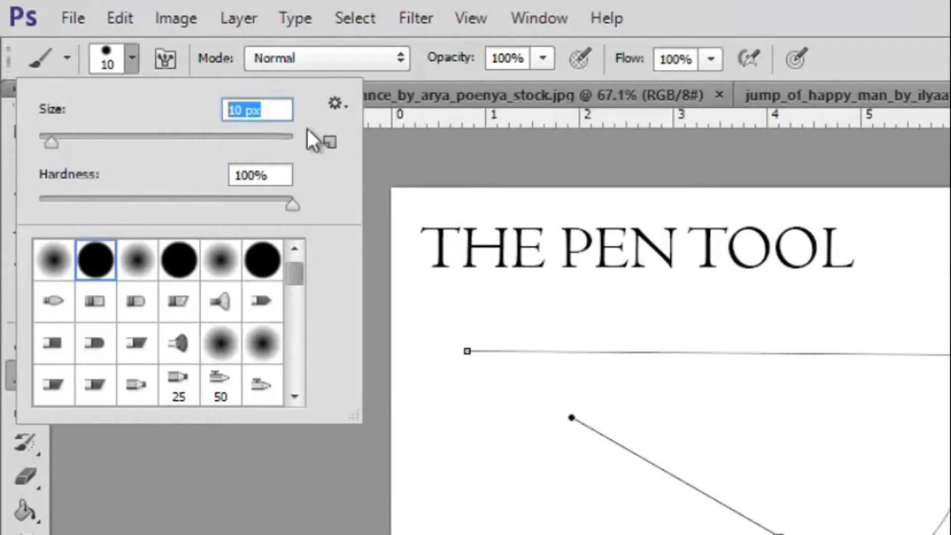
{"action": "key", "text": "Return"}
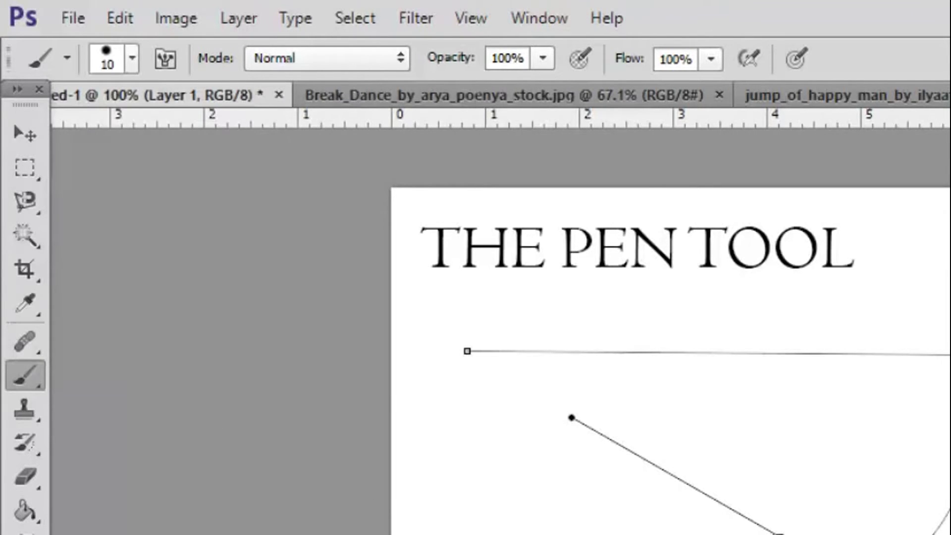
Step: Stroke the hook path with the Brush to paint a thick black line
{"action": "key", "text": "p"}
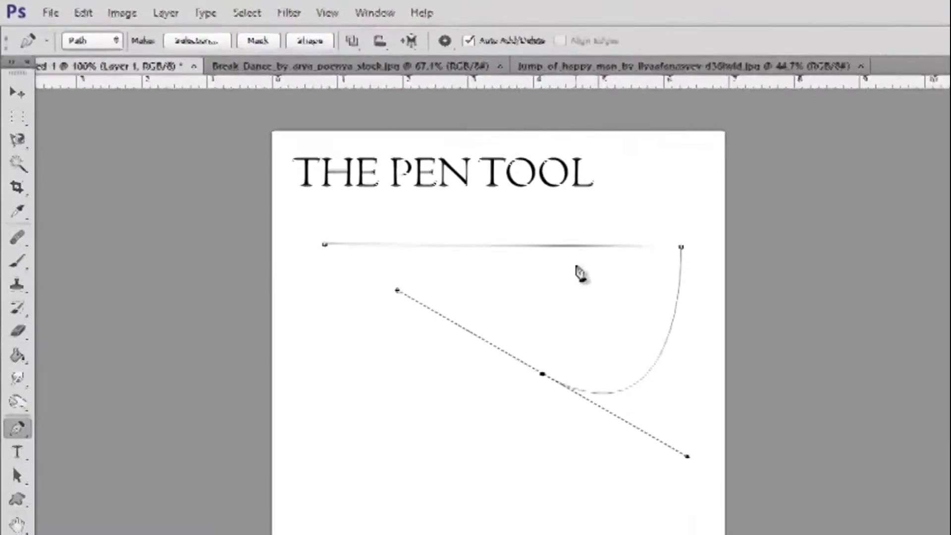
{"action": "right_click", "coordinate": [577, 268]}
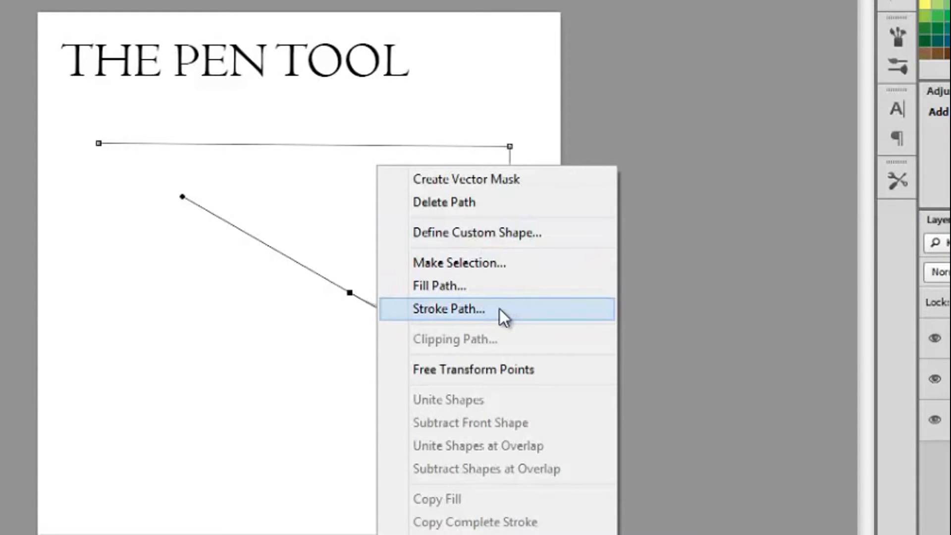
{"action": "left_click", "coordinate": [461, 311]}
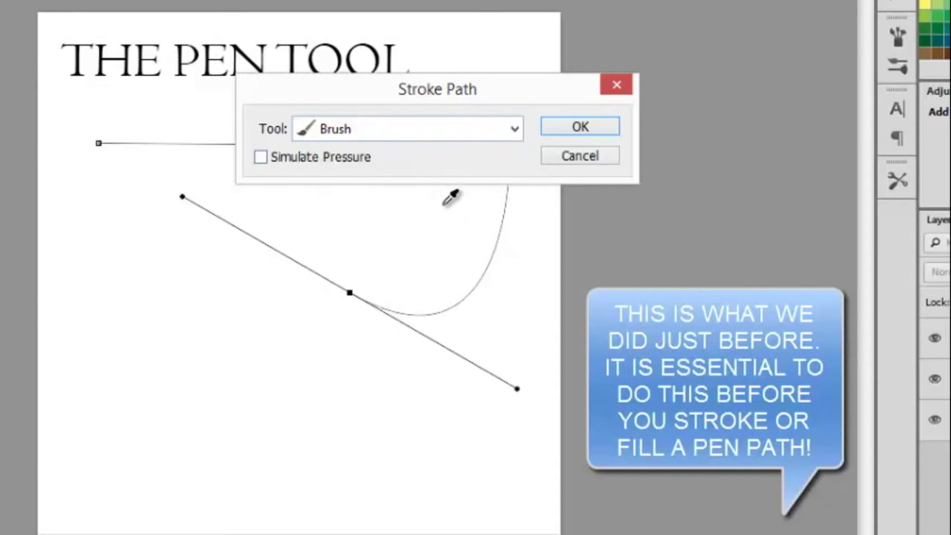
{"action": "left_click", "coordinate": [405, 123]}
{"action": "scroll", "coordinate": [424, 163], "scroll_direction": "up", "scroll_amount": 1}
{"action": "left_click", "coordinate": [434, 172]}
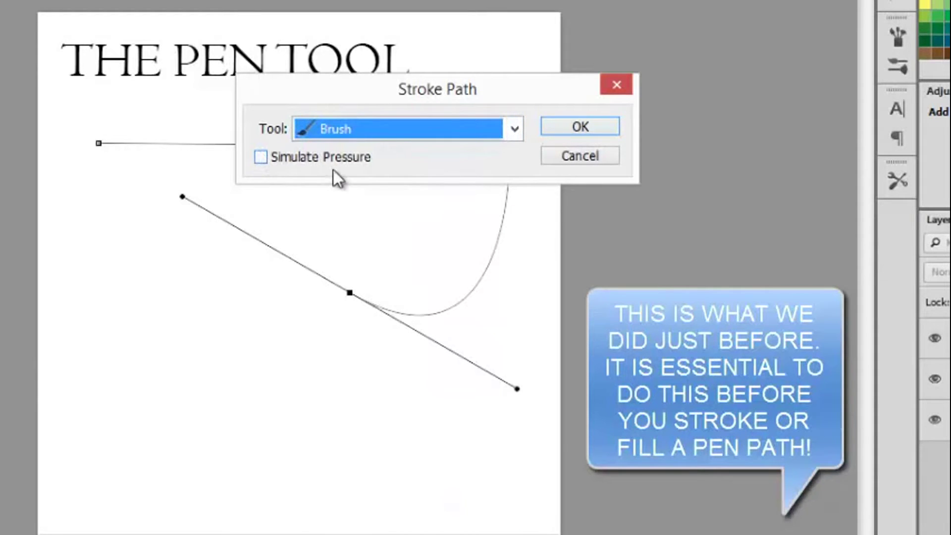
{"action": "left_click", "coordinate": [584, 129]}
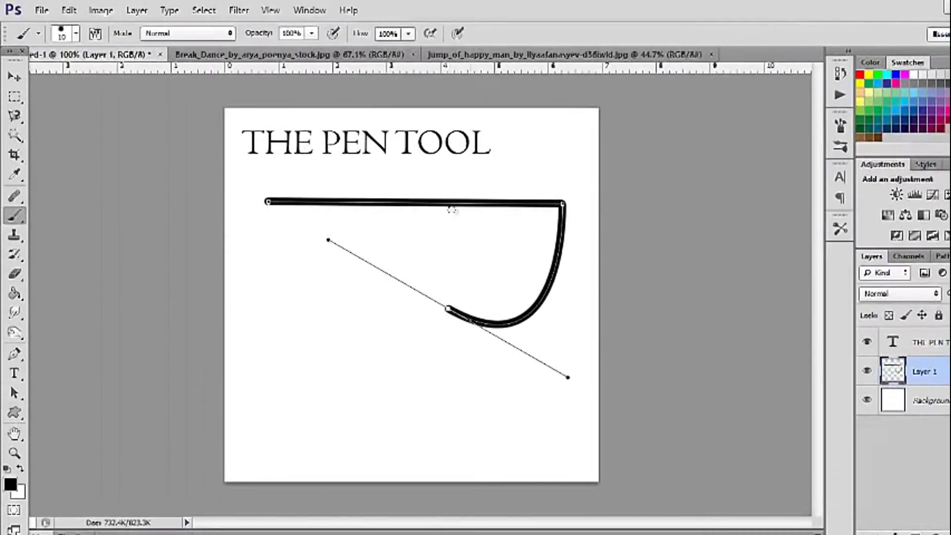
Step: Deselect the hook path, add a new layer, and draw a closed three-anchor triangle path
{"action": "key", "text": "Return"}
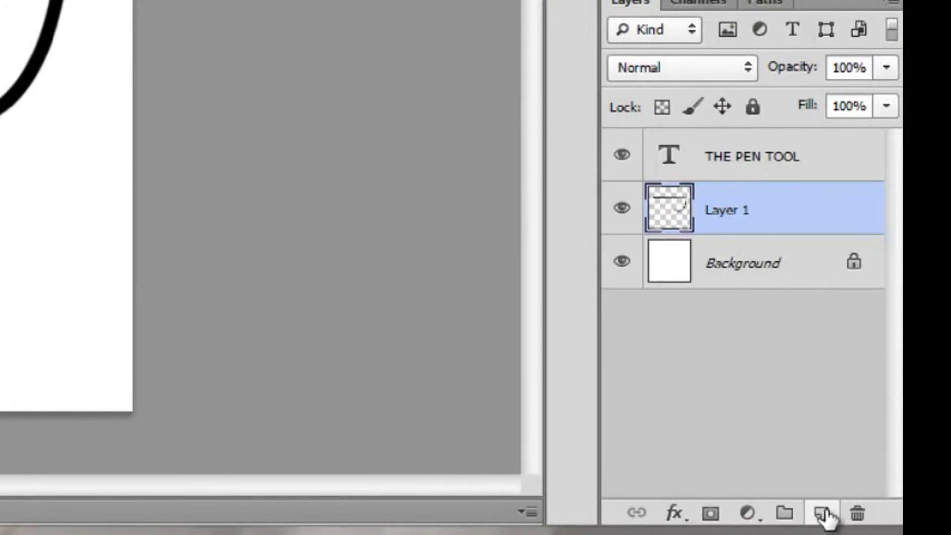
{"action": "left_click", "coordinate": [822, 514]}
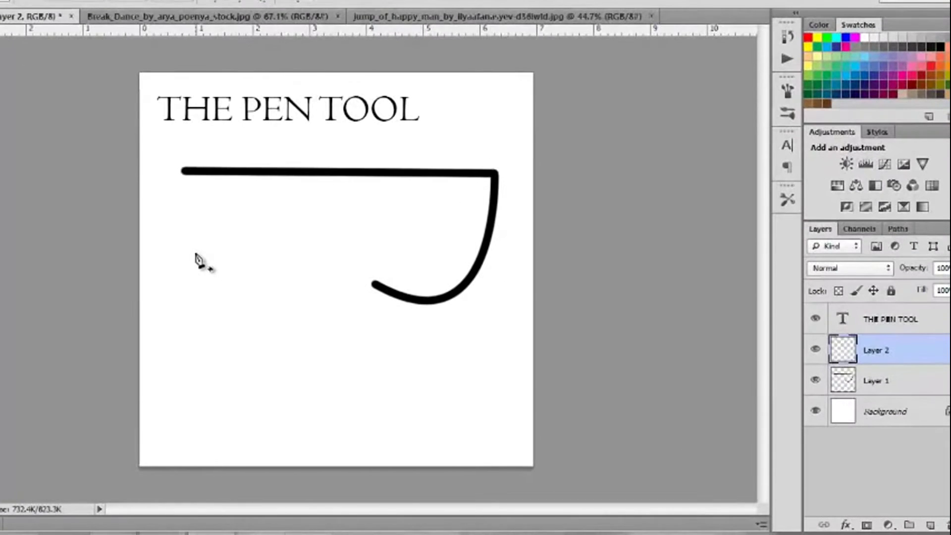
{"action": "left_click", "coordinate": [263, 294]}
{"action": "left_click", "coordinate": [191, 378]}
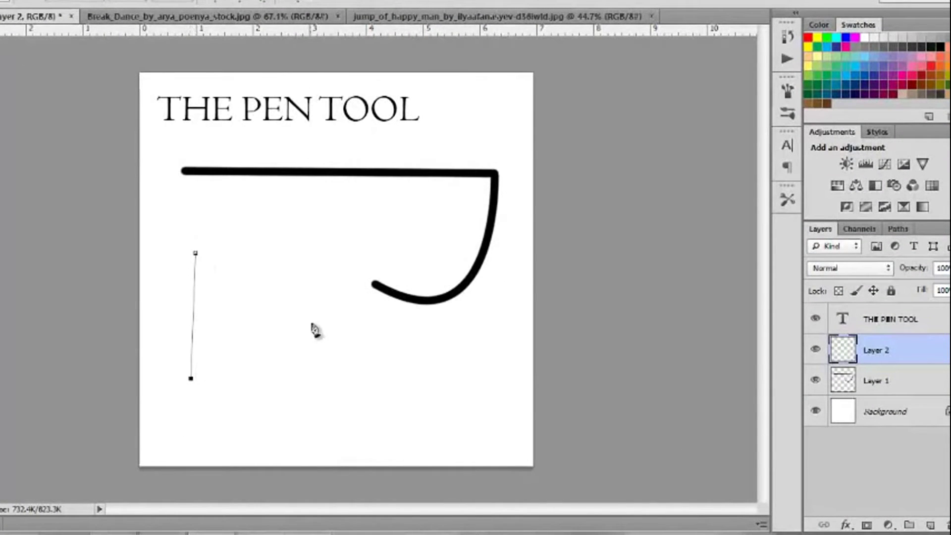
{"action": "left_click", "coordinate": [358, 320]}
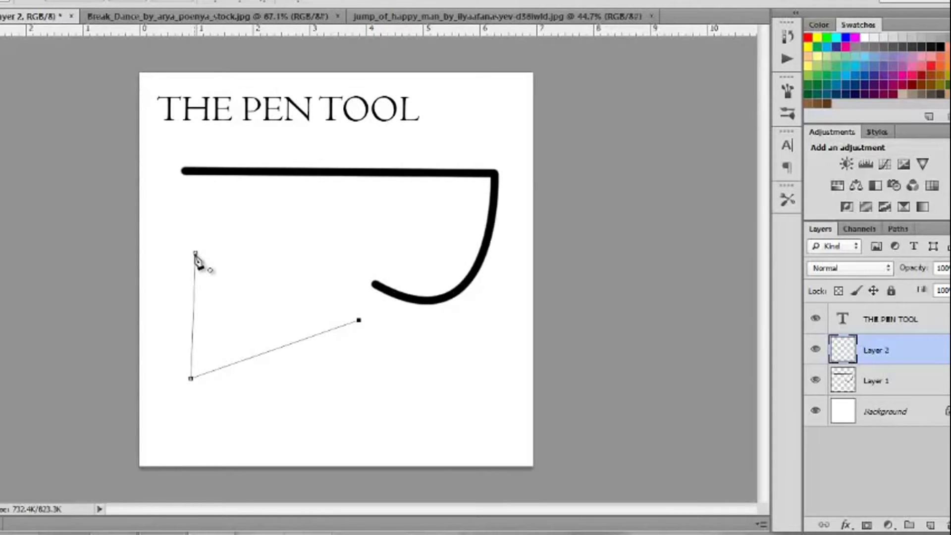
{"action": "left_click", "coordinate": [195, 253]}
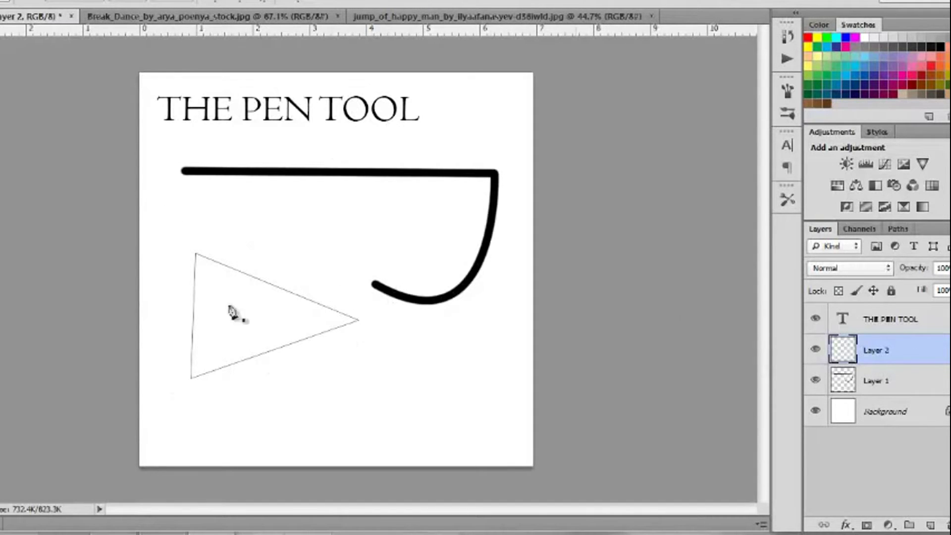
Step: Pick a red hue and shade in the Color Picker to make the foreground ff1329
{"action": "key", "text": "ctrl+Return"}
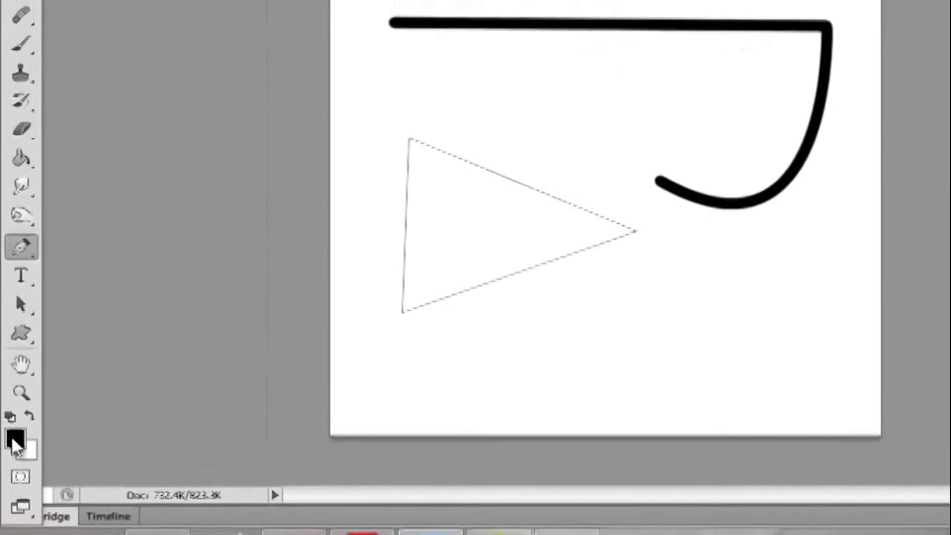
{"action": "left_click", "coordinate": [14, 438]}
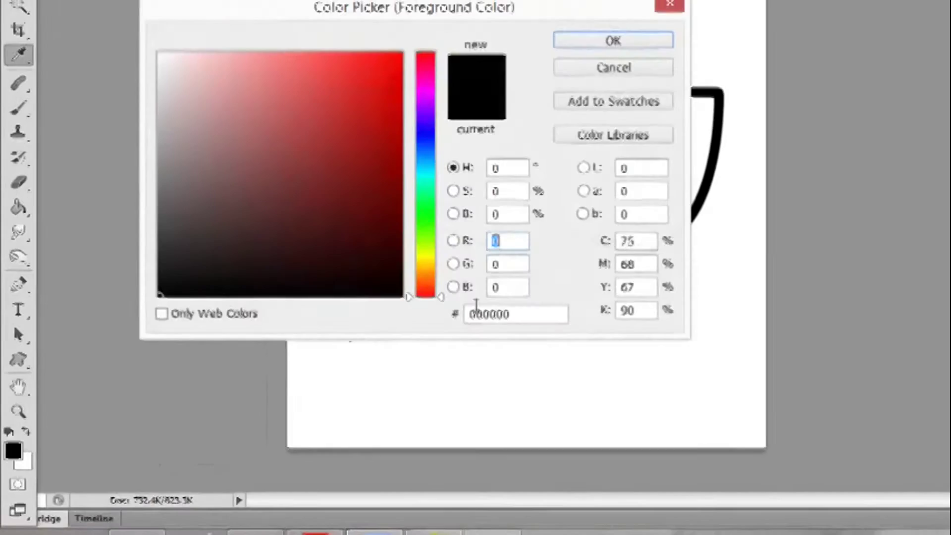
{"action": "left_click_drag", "start_coordinate": [436, 46], "coordinate": [848, 27]}
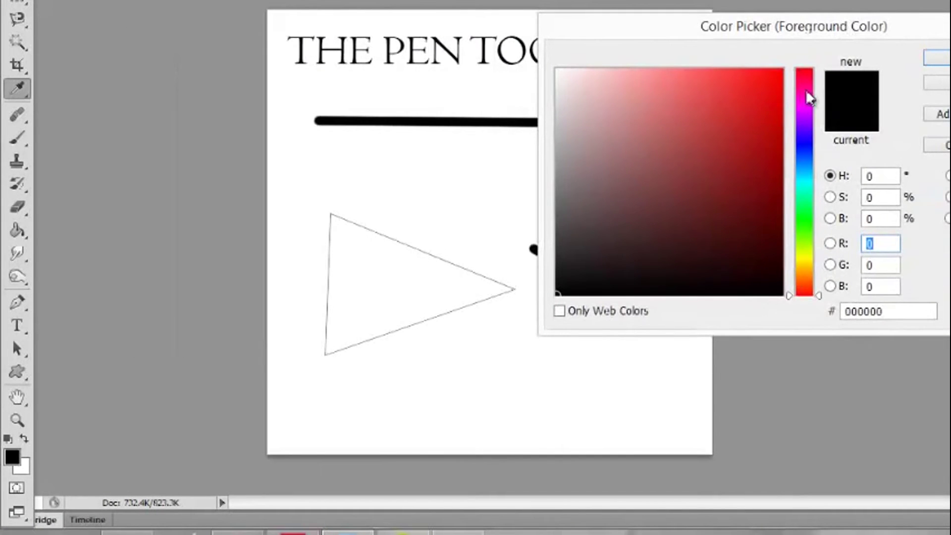
{"action": "left_click_drag", "start_coordinate": [806, 91], "coordinate": [894, 48]}
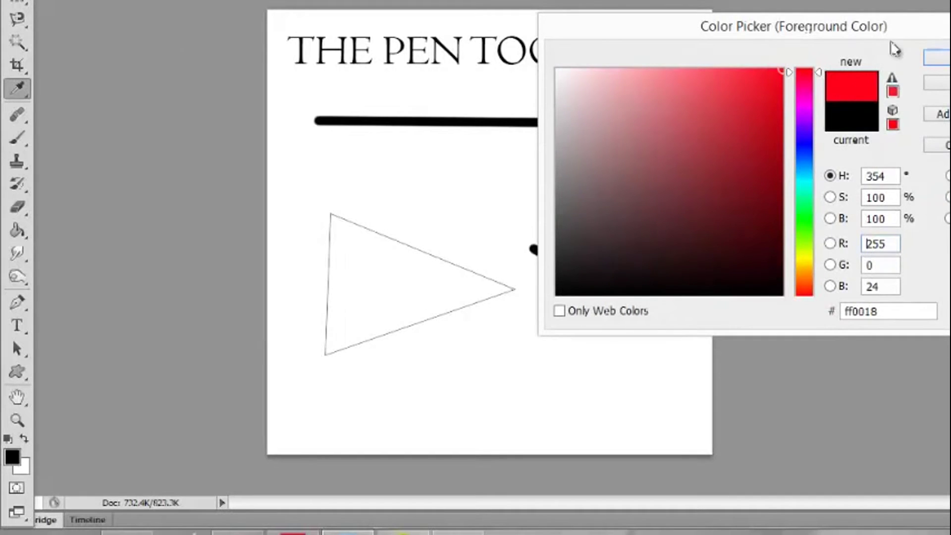
{"action": "left_click_drag", "start_coordinate": [734, 80], "coordinate": [767, 69]}
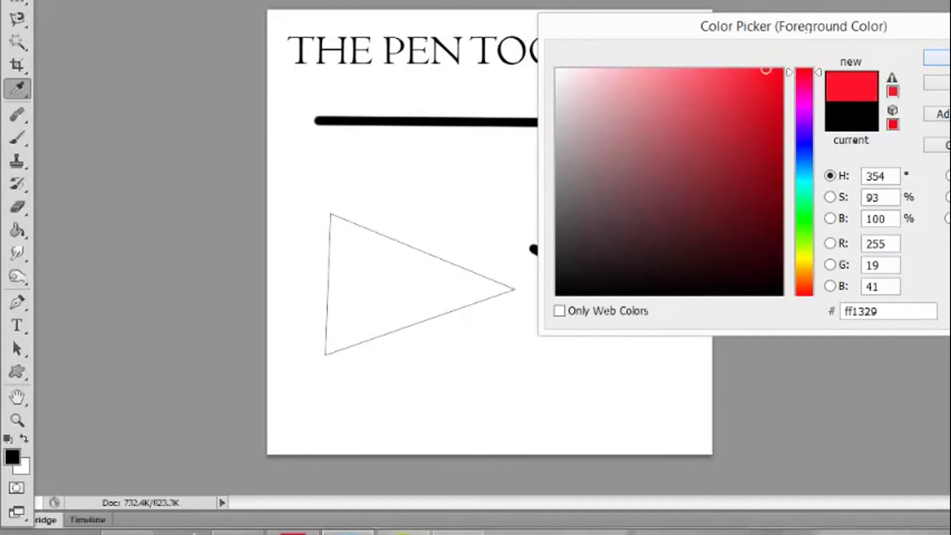
{"action": "key", "text": "Return"}
{"action": "key", "text": "p"}
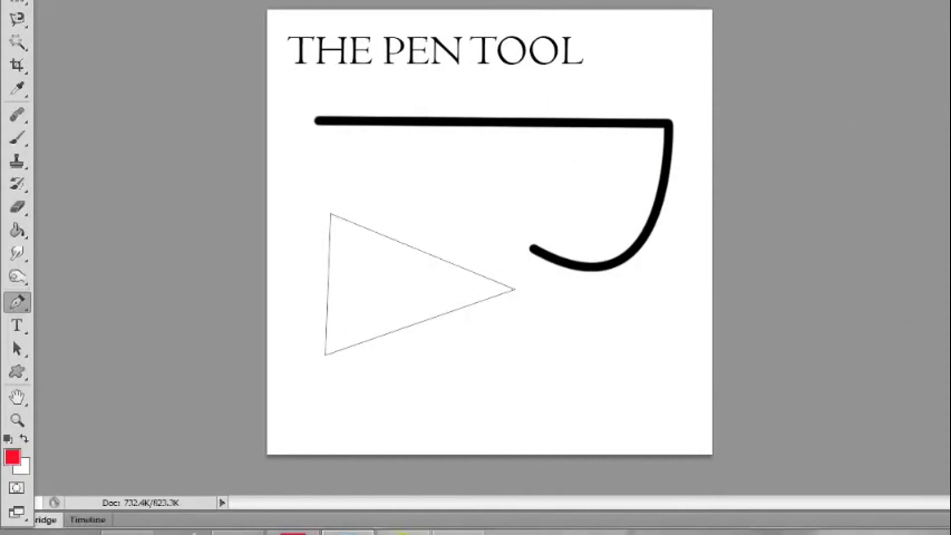
Step: Fill the triangle path with Foreground Color, Normal mode, 100% opacity
{"action": "right_click", "coordinate": [382, 257]}
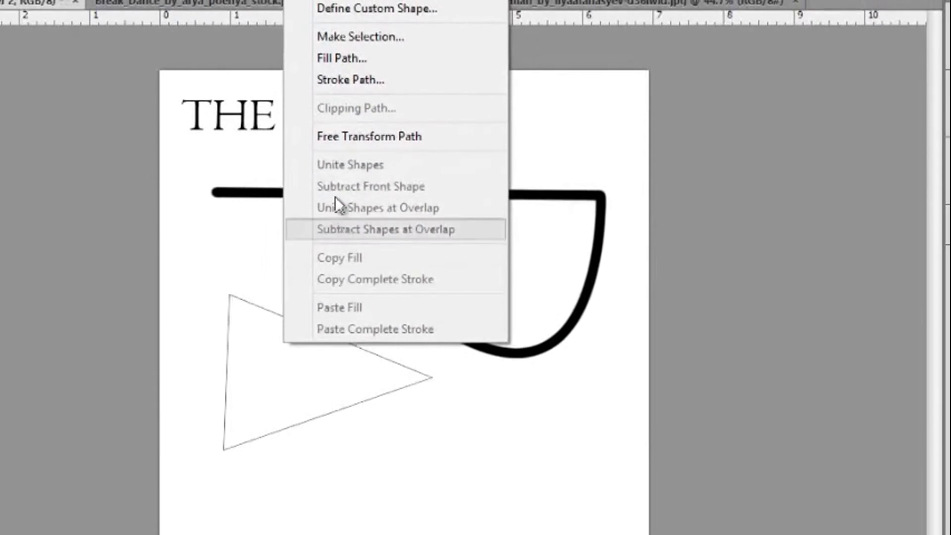
{"action": "left_click", "coordinate": [372, 57]}
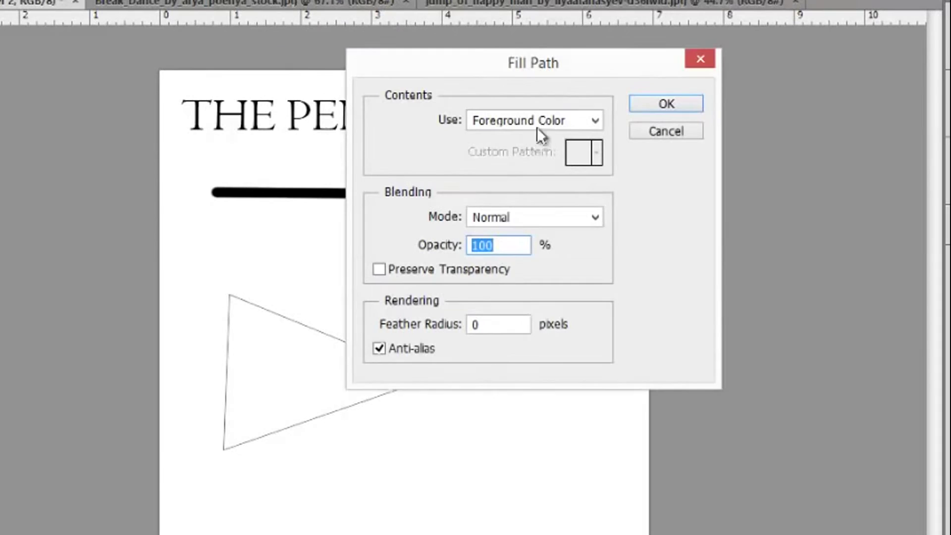
{"action": "left_click", "coordinate": [590, 121]}
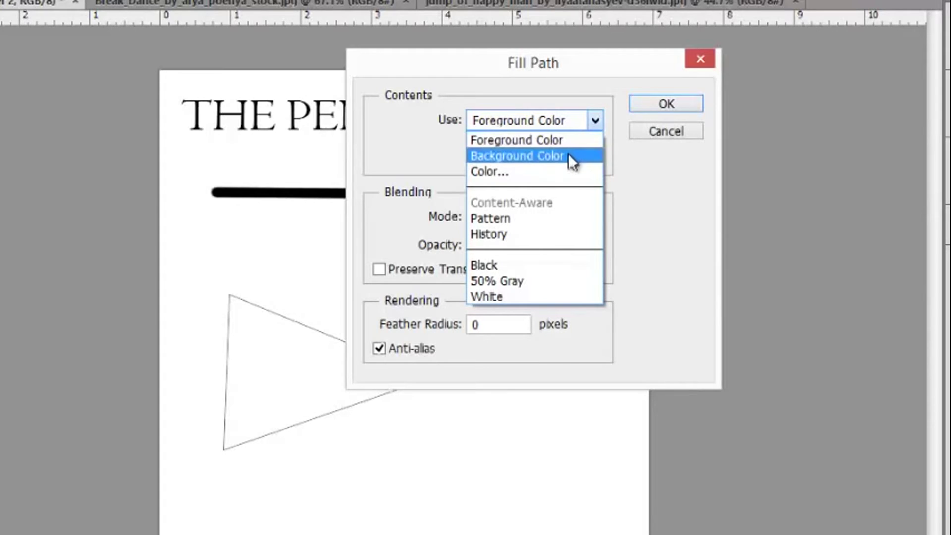
{"action": "left_click", "coordinate": [573, 138]}
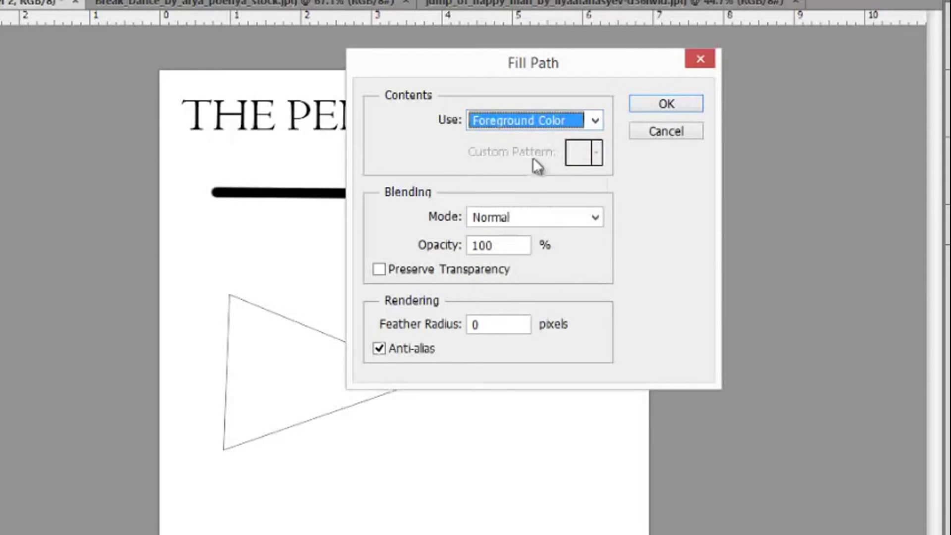
{"action": "left_click_drag", "start_coordinate": [520, 245], "coordinate": [445, 245]}
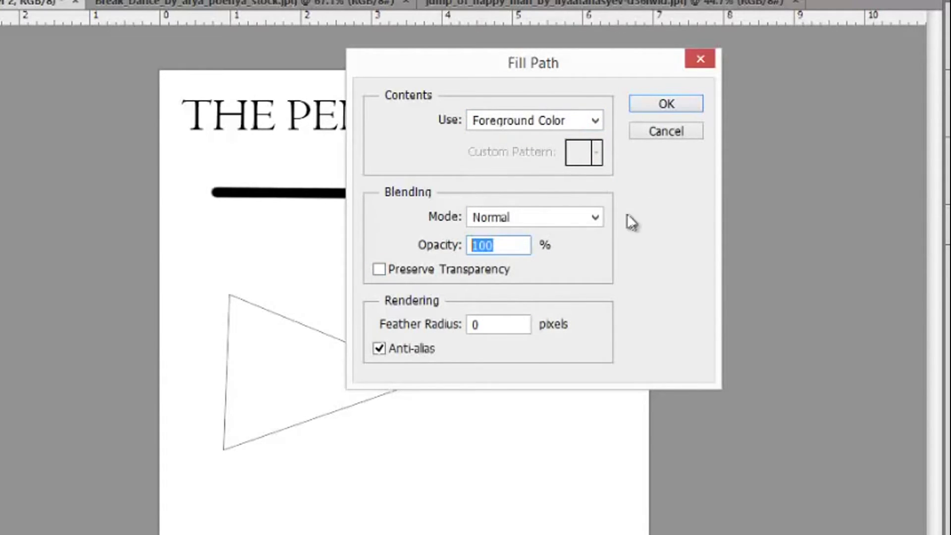
{"action": "left_click", "coordinate": [596, 218]}
{"action": "left_click", "coordinate": [604, 29]}
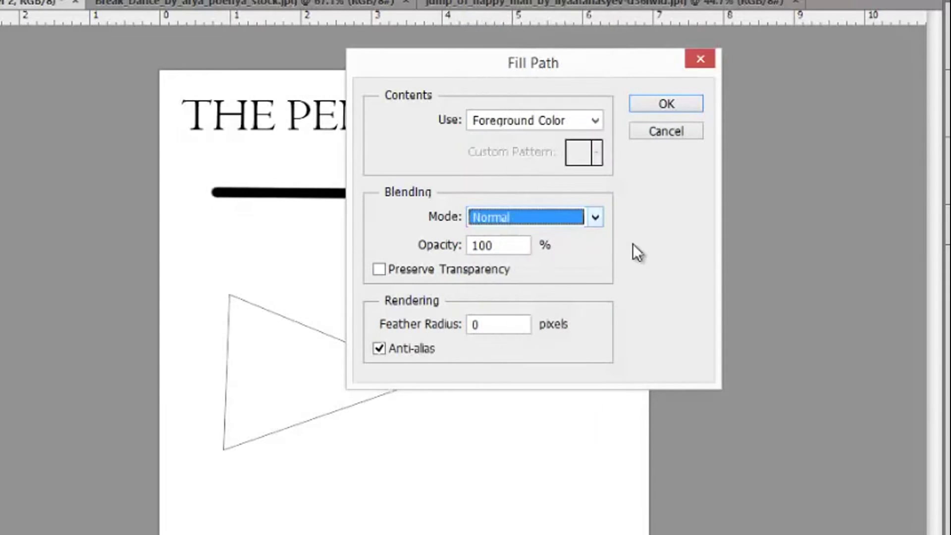
{"action": "left_click", "coordinate": [668, 104]}
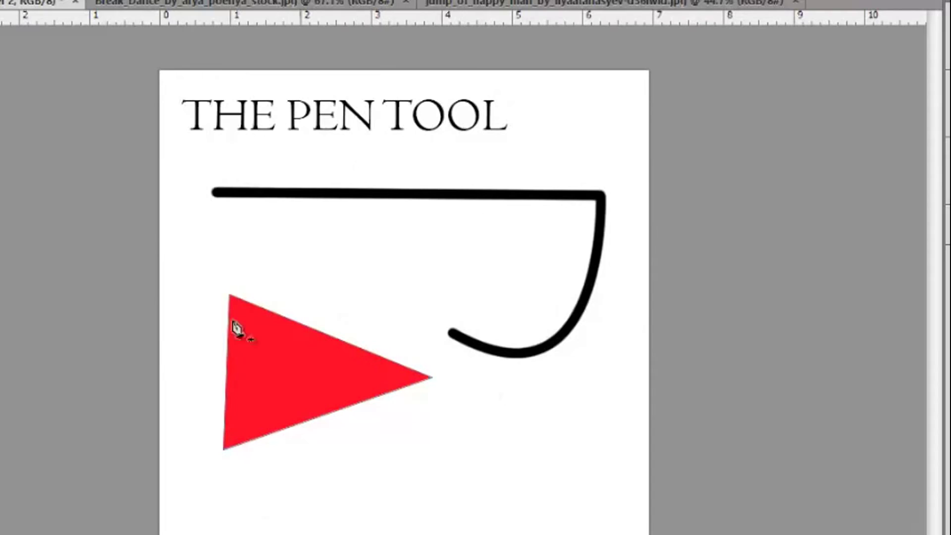
Step: Hide the triangle path and add Layer 1 above the breakdancer photo's background
{"action": "key", "text": "Return"}
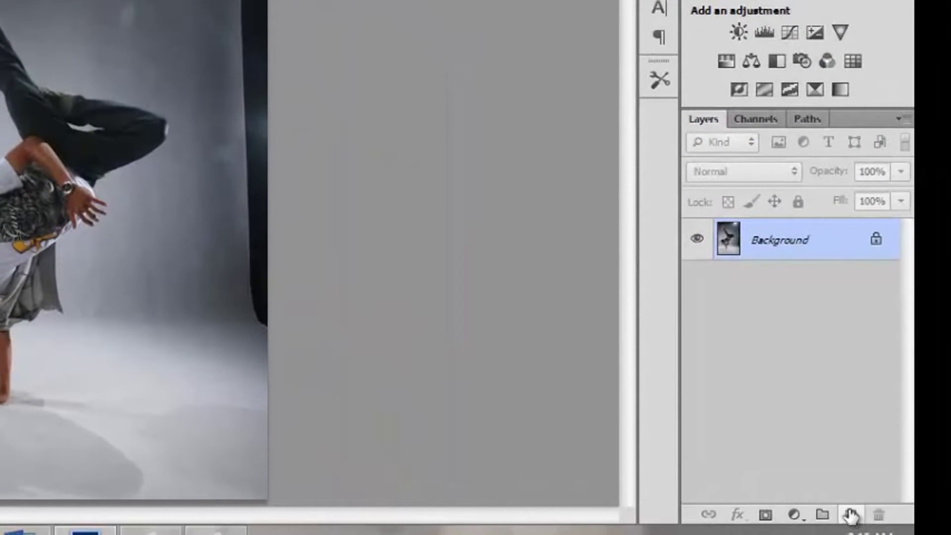
{"action": "left_click", "coordinate": [850, 513]}
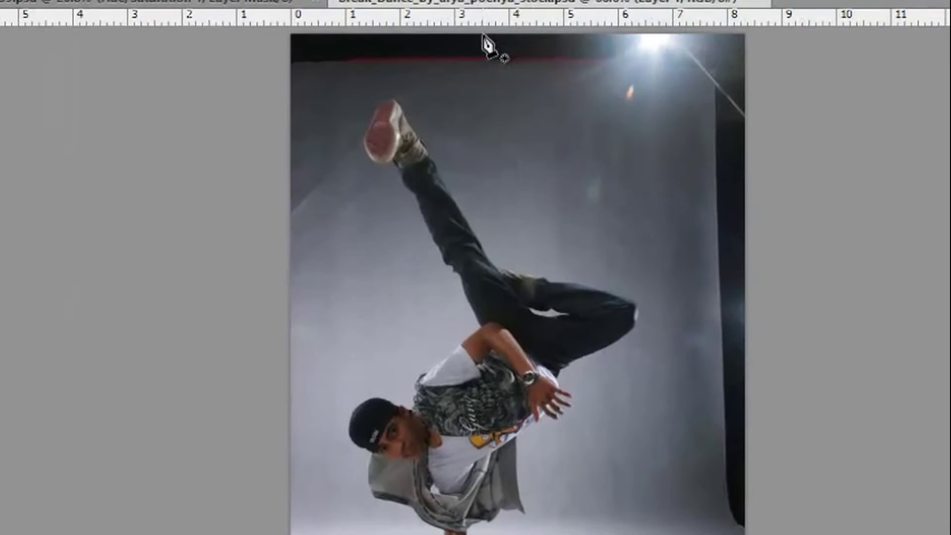
Step: Trace a curved path from the photo's top edge looping around the raised leg to the lower right
{"action": "left_click", "coordinate": [484, 36]}
{"action": "left_click_drag", "start_coordinate": [372, 203], "coordinate": [400, 220]}
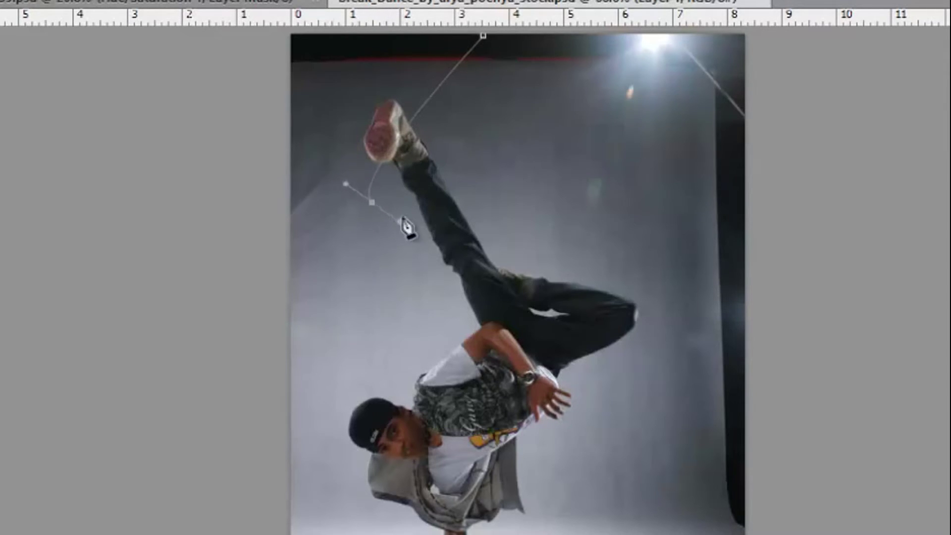
{"action": "left_click_drag", "start_coordinate": [471, 163], "coordinate": [483, 187]}
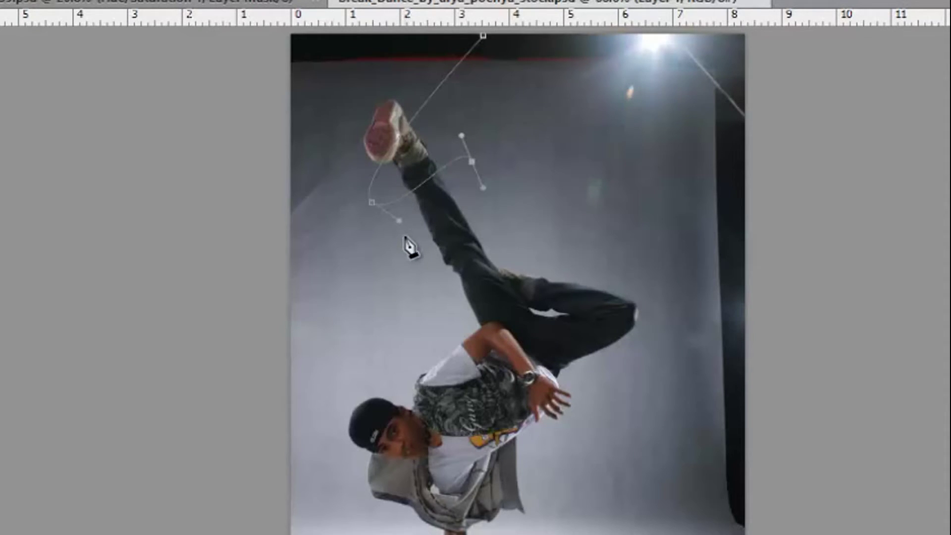
{"action": "left_click_drag", "start_coordinate": [409, 240], "coordinate": [422, 256]}
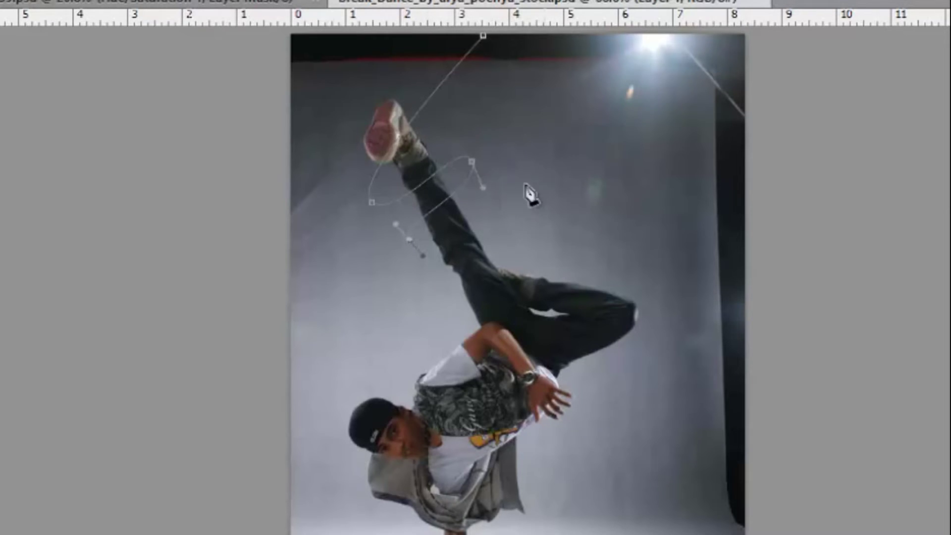
{"action": "left_click", "coordinate": [497, 222], "text": "ctrl"}
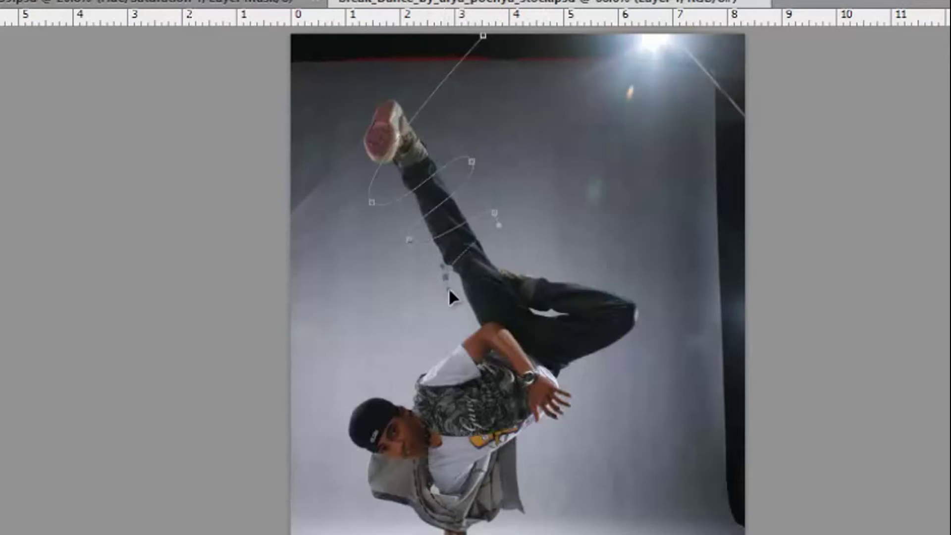
{"action": "left_click_drag", "start_coordinate": [519, 259], "coordinate": [518, 277]}
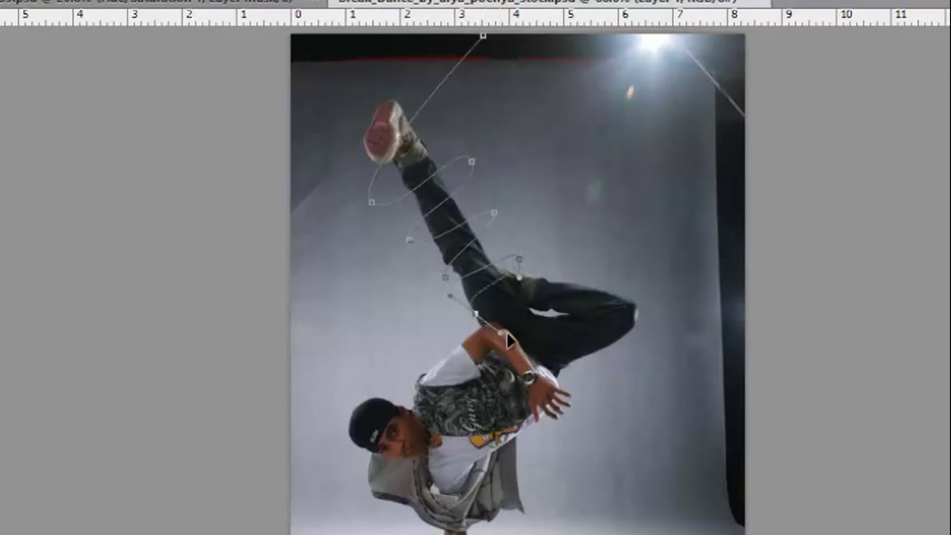
{"action": "left_click_drag", "start_coordinate": [507, 332], "coordinate": [518, 336]}
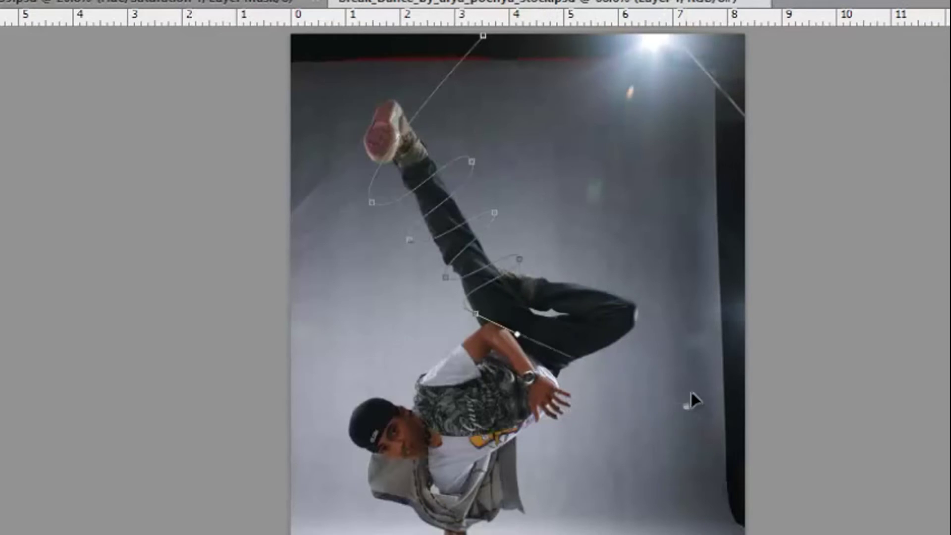
{"action": "left_click_drag", "start_coordinate": [687, 406], "coordinate": [775, 160]}
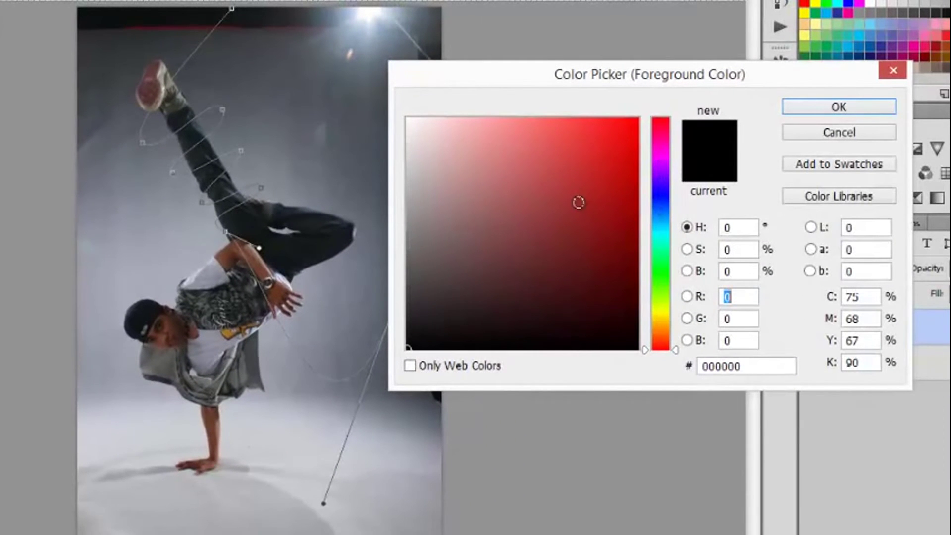
Step: Set the foreground to white and choose a hard round brush sized 8 px
{"action": "mouse_move", "coordinate": [579, 202]}
{"action": "left_mouse_down"}
{"action": "mouse_move", "coordinate": [471, 178]}
{"action": "mouse_move", "coordinate": [406, 118]}
{"action": "left_mouse_up"}
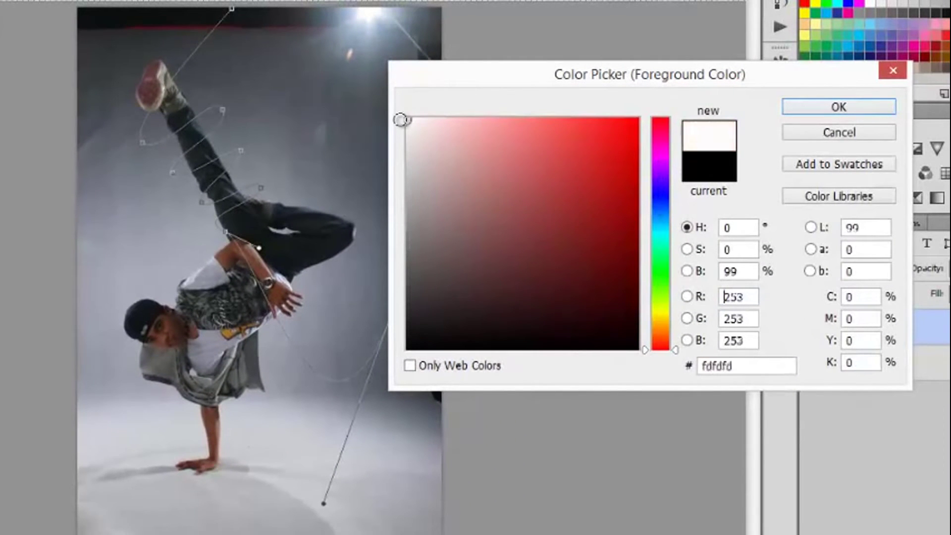
{"action": "left_click", "coordinate": [821, 105]}
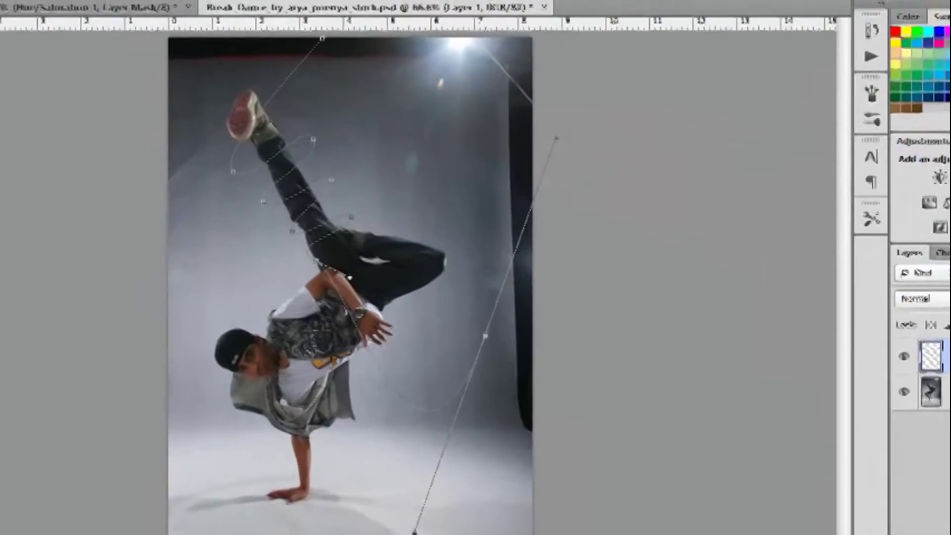
{"action": "left_click", "coordinate": [0, 0]}
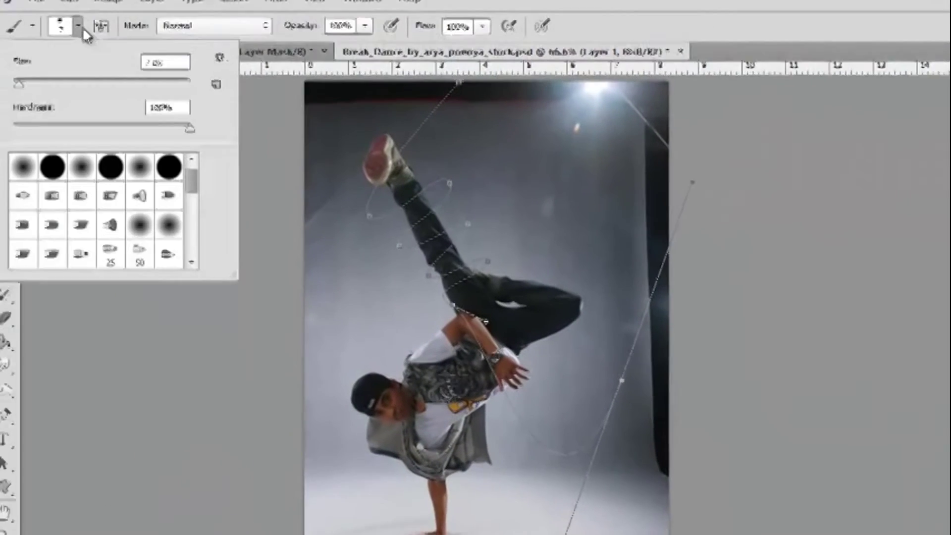
{"action": "left_click", "coordinate": [105, 184]}
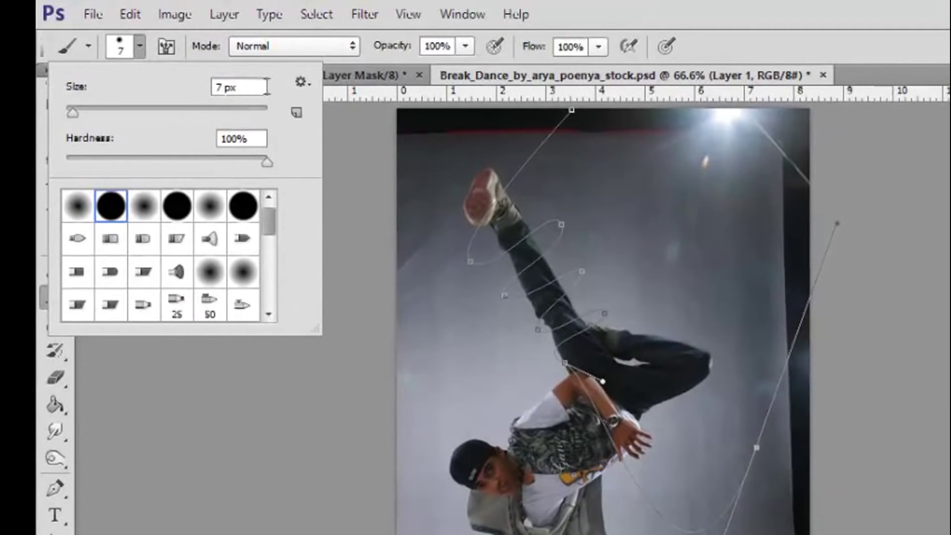
{"action": "left_click", "coordinate": [250, 88]}
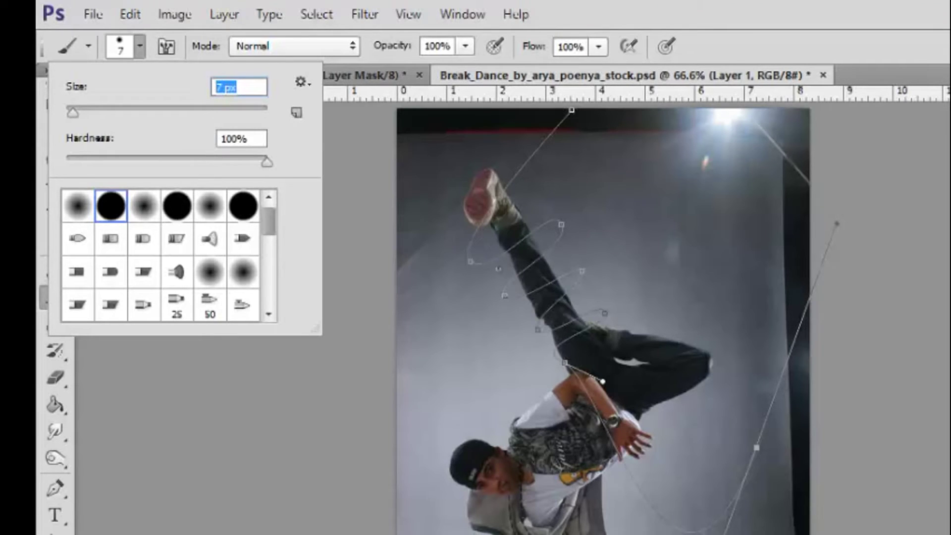
{"action": "type", "text": "8"}
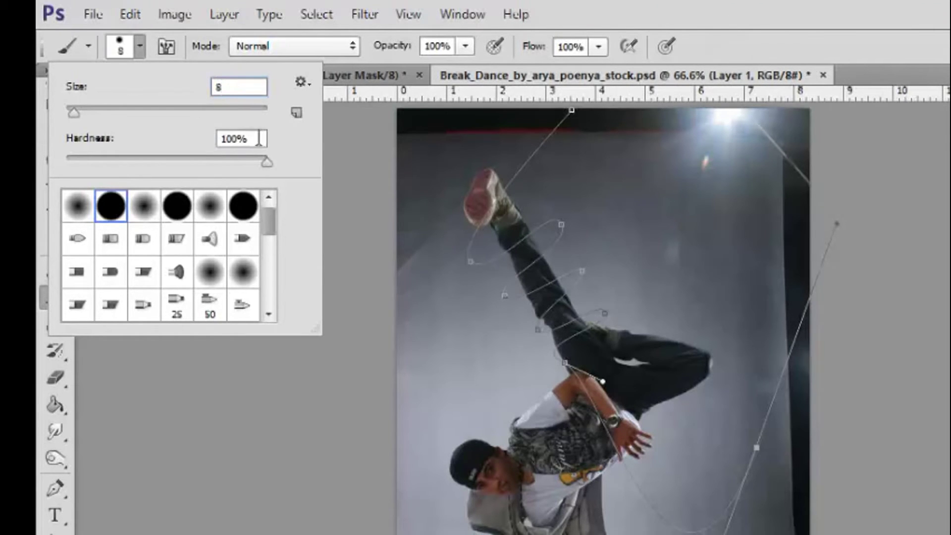
{"action": "key", "text": "Return"}
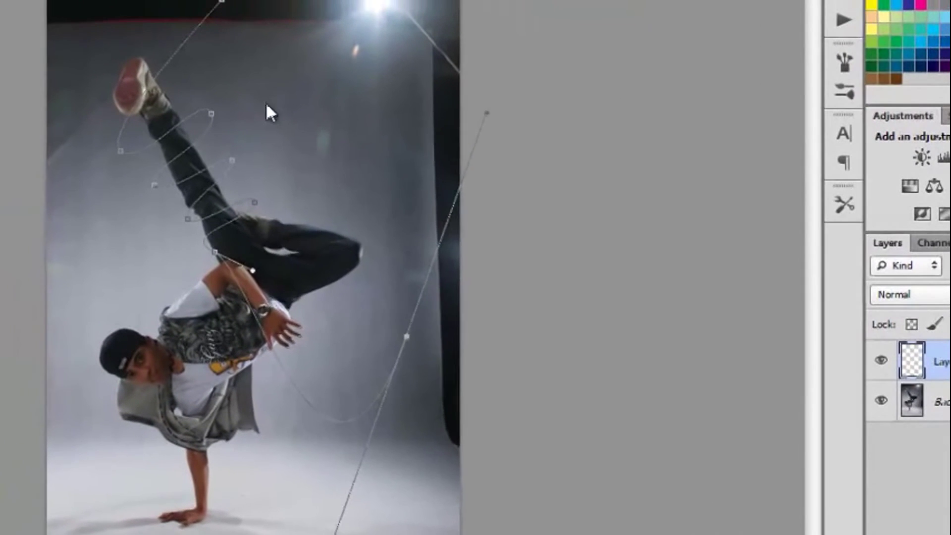
Step: Stroke the spiral path around the raised leg with the Brush tool, then hide the path outline
{"action": "right_click", "coordinate": [266, 105]}
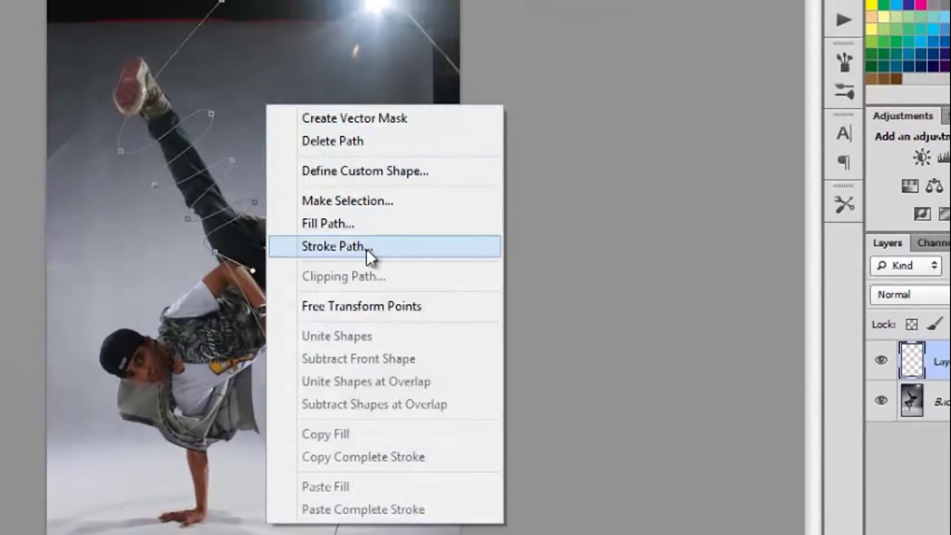
{"action": "left_click", "coordinate": [391, 246]}
{"action": "left_click_drag", "start_coordinate": [383, 121], "coordinate": [463, 114]}
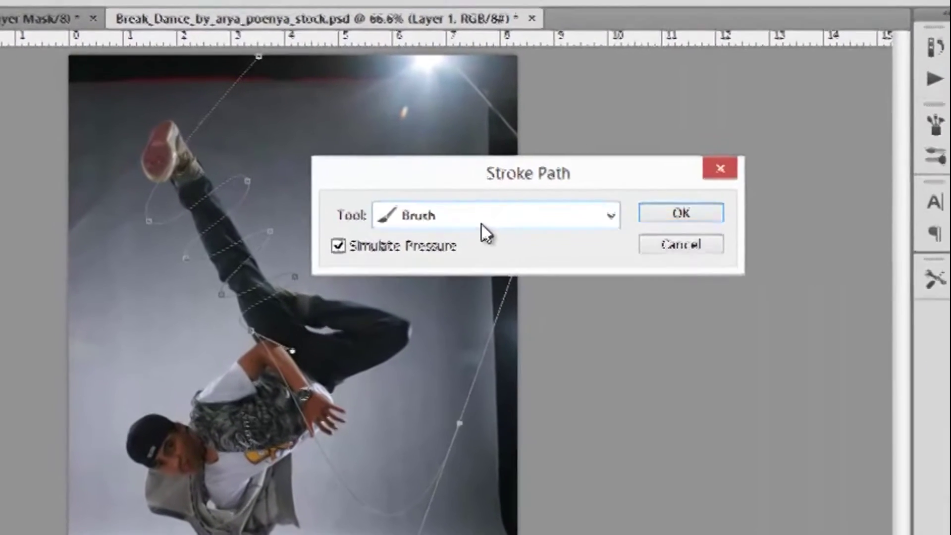
{"action": "left_click", "coordinate": [425, 152]}
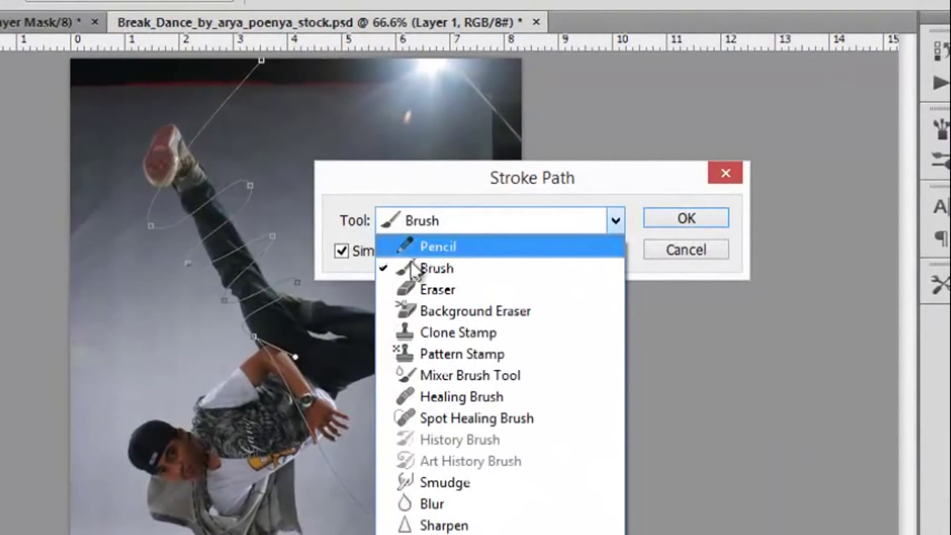
{"action": "left_click", "coordinate": [507, 270]}
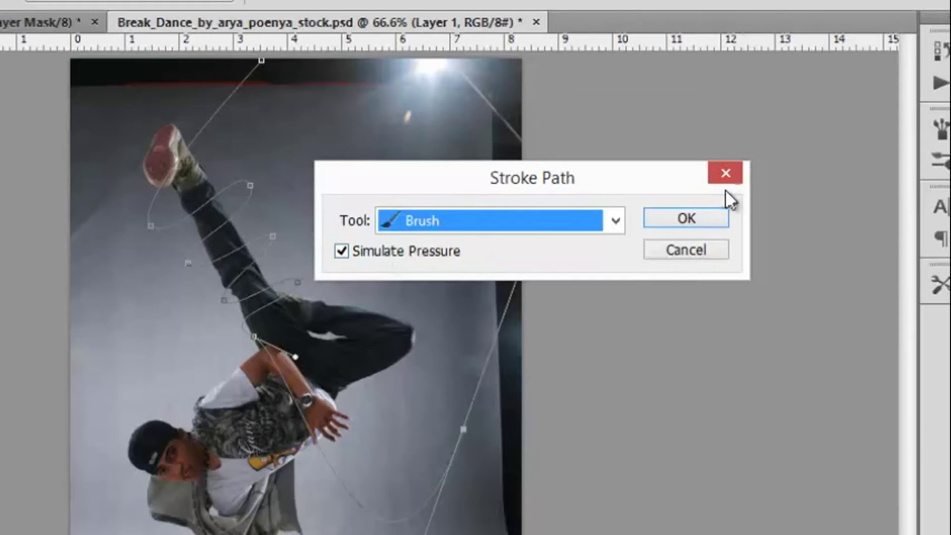
{"action": "left_click", "coordinate": [697, 222]}
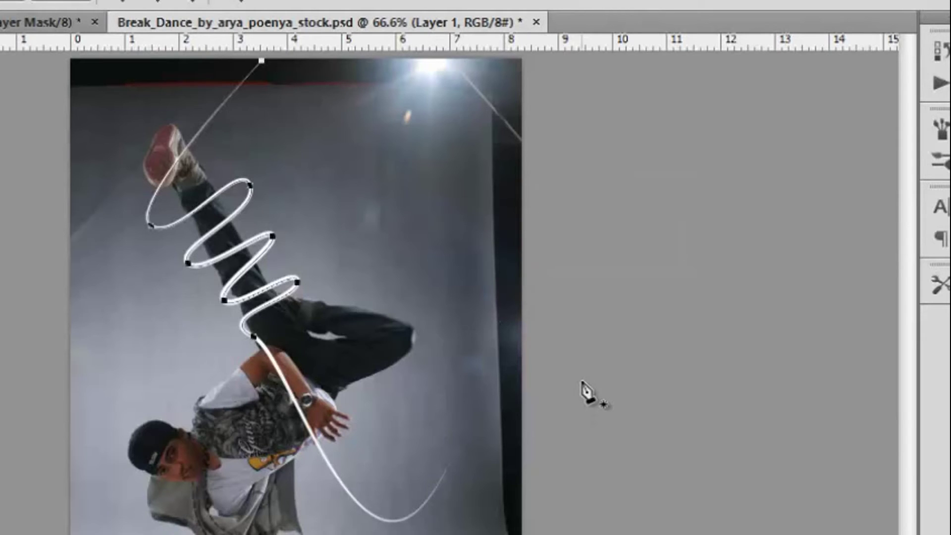
{"action": "key", "text": "Return"}
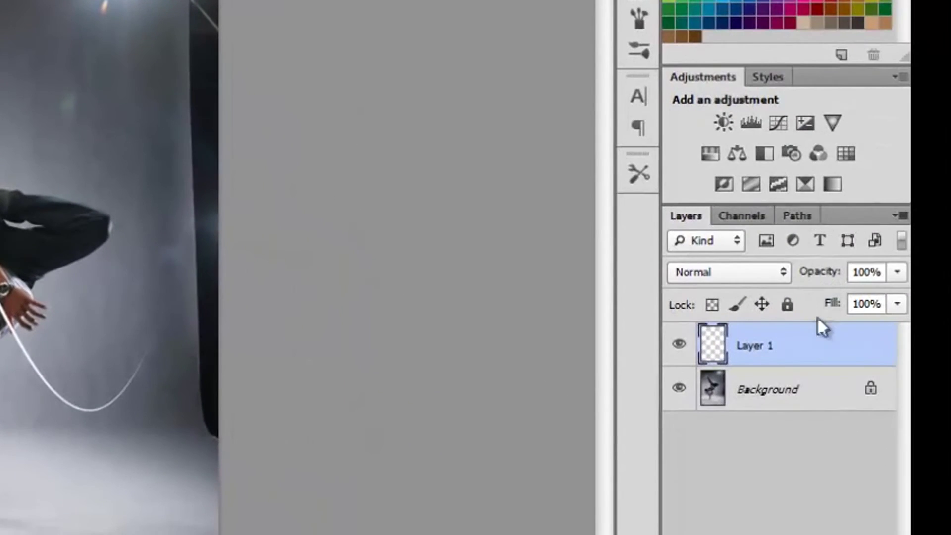
Step: Enable Outer Glow on Layer 1 and set its glow colour to a deep blue
{"action": "double_click", "coordinate": [859, 367]}
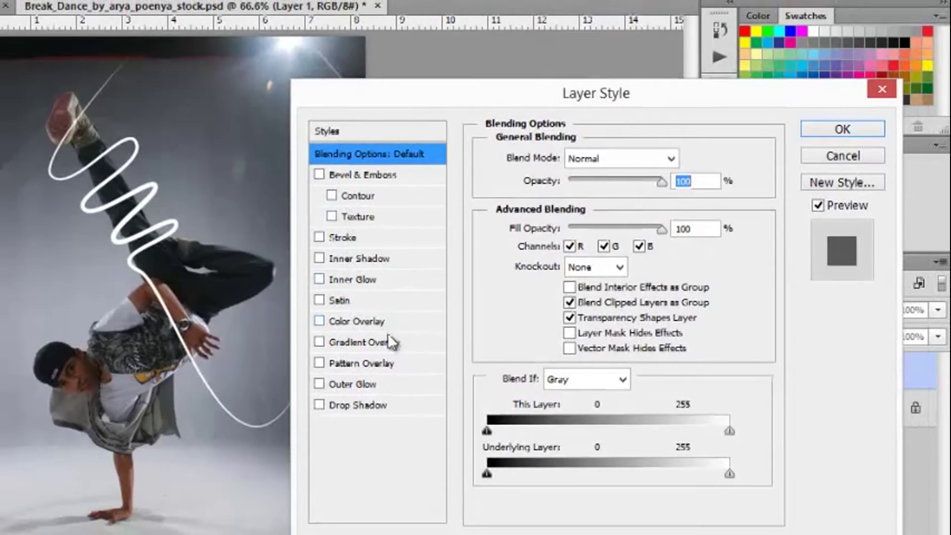
{"action": "left_click", "coordinate": [369, 385]}
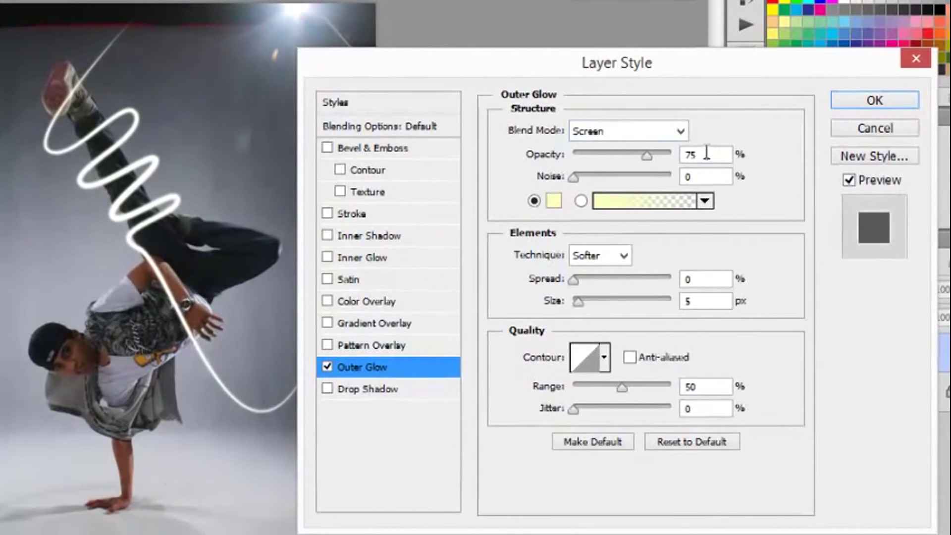
{"action": "double_click", "coordinate": [723, 155]}
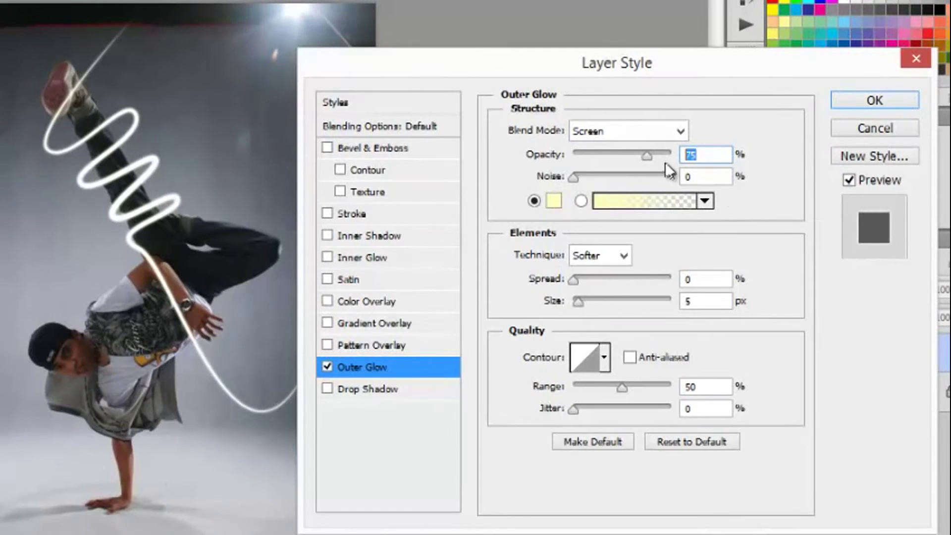
{"action": "left_click", "coordinate": [554, 201]}
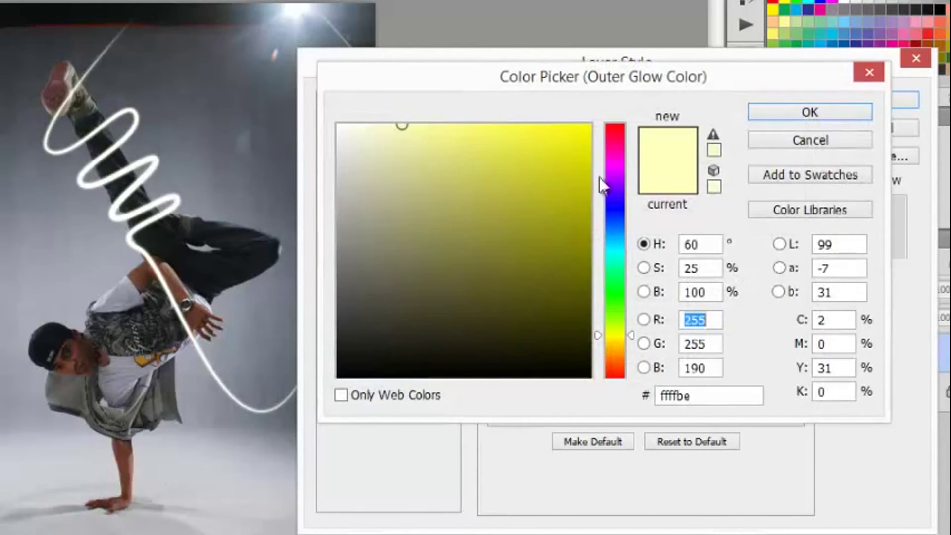
{"action": "left_click_drag", "start_coordinate": [618, 159], "coordinate": [621, 210]}
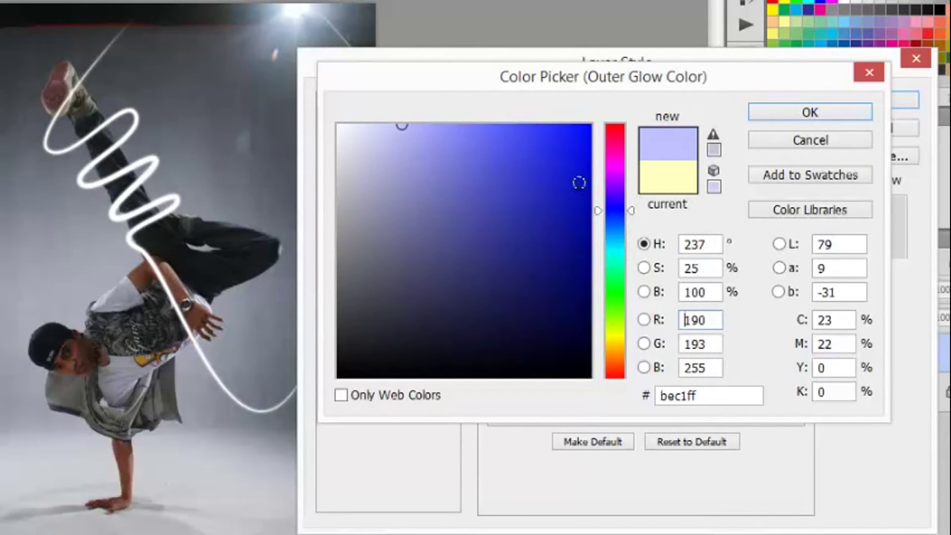
{"action": "mouse_move", "coordinate": [580, 182]}
{"action": "left_mouse_down"}
{"action": "mouse_move", "coordinate": [536, 162]}
{"action": "mouse_move", "coordinate": [525, 137]}
{"action": "mouse_move", "coordinate": [542, 212]}
{"action": "mouse_move", "coordinate": [561, 151]}
{"action": "mouse_move", "coordinate": [584, 183]}
{"action": "mouse_move", "coordinate": [557, 142]}
{"action": "mouse_move", "coordinate": [573, 163]}
{"action": "mouse_move", "coordinate": [558, 157]}
{"action": "left_mouse_up"}
{"action": "left_click", "coordinate": [798, 112]}
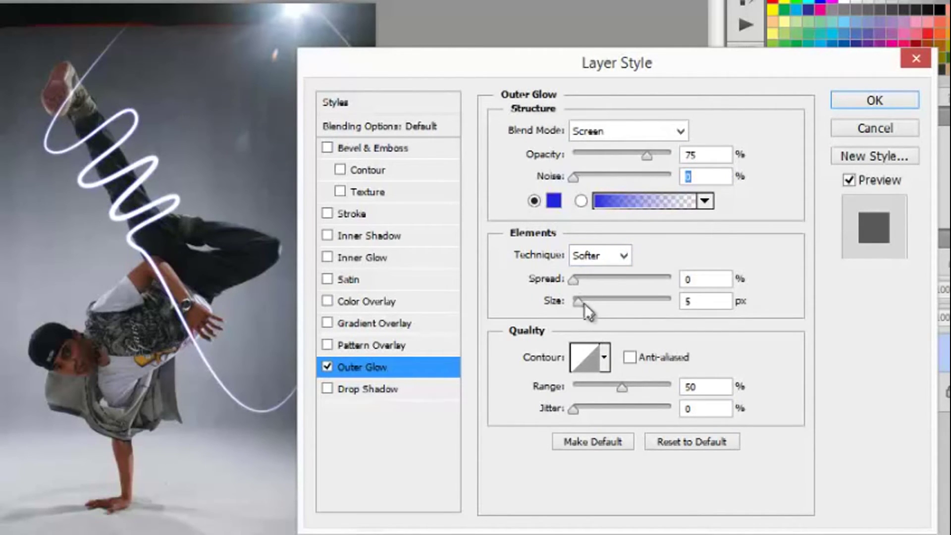
Step: Set the Outer Glow spread to 10% and size to 12 px
{"action": "mouse_move", "coordinate": [578, 305]}
{"action": "left_mouse_down"}
{"action": "mouse_move", "coordinate": [591, 302]}
{"action": "mouse_move", "coordinate": [578, 302]}
{"action": "left_mouse_up"}
{"action": "left_click", "coordinate": [575, 282]}
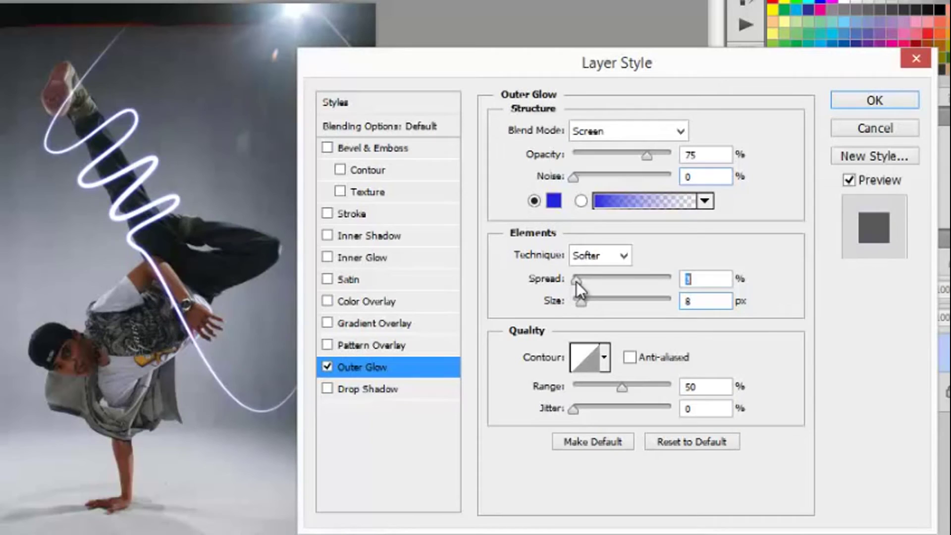
{"action": "left_click_drag", "start_coordinate": [580, 281], "coordinate": [584, 281]}
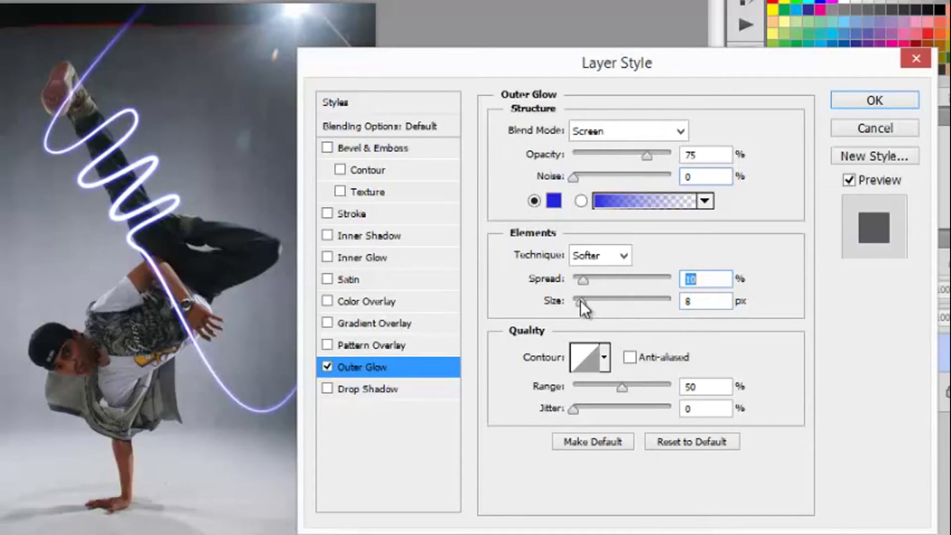
{"action": "left_click_drag", "start_coordinate": [580, 301], "coordinate": [585, 303]}
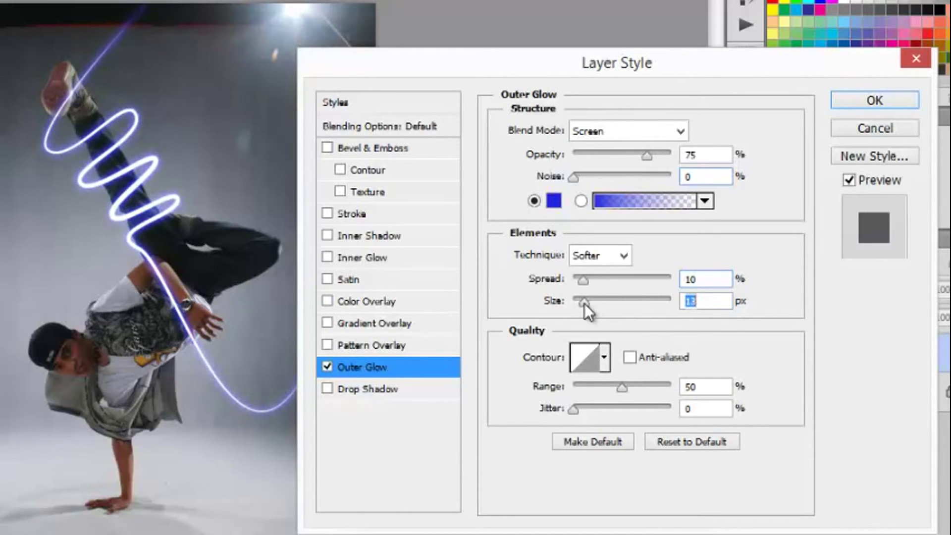
{"action": "type", "text": "12"}
Step: Apply the blue glow, attach a layer mask to Layer 1, and zoom in on the raised leg
{"action": "left_click", "coordinate": [872, 101]}
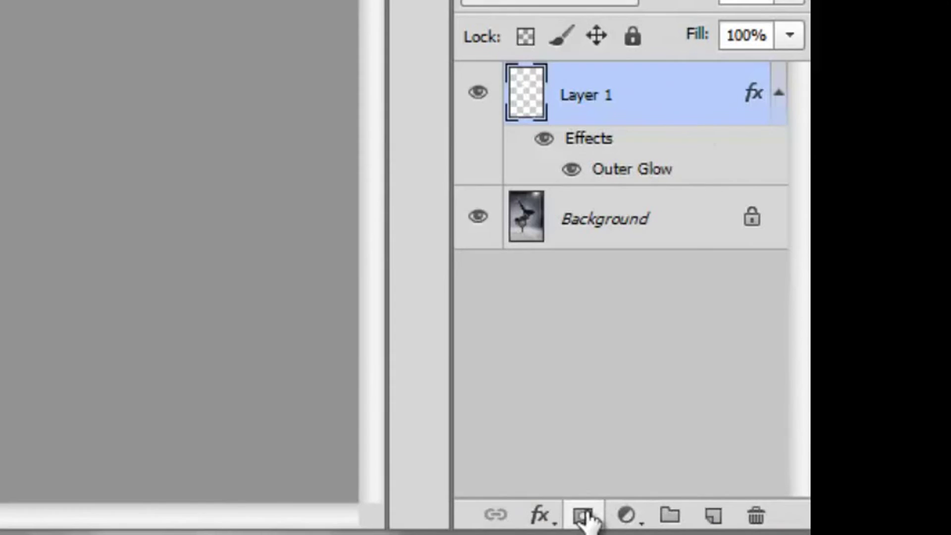
{"action": "left_click", "coordinate": [583, 517]}
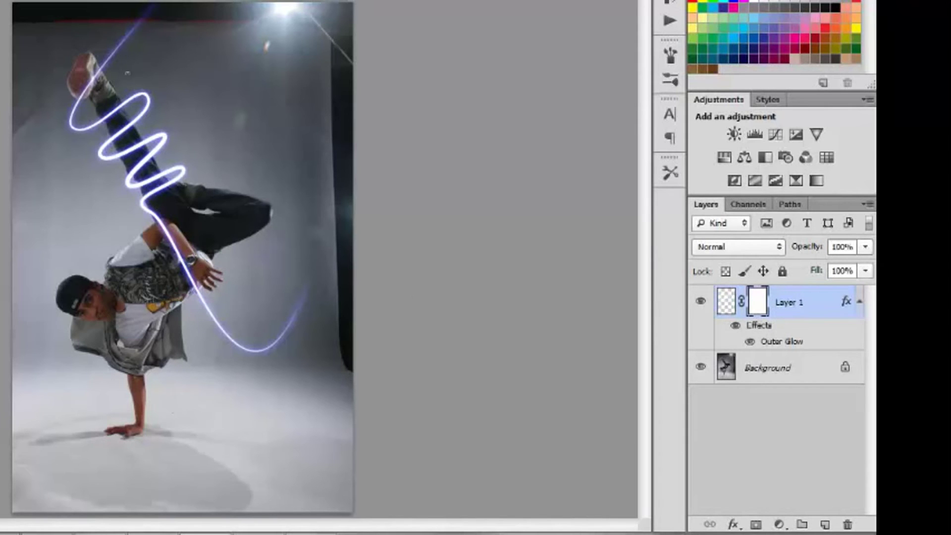
{"action": "scroll", "coordinate": [102, 63], "scroll_direction": "up", "scroll_amount": 5}
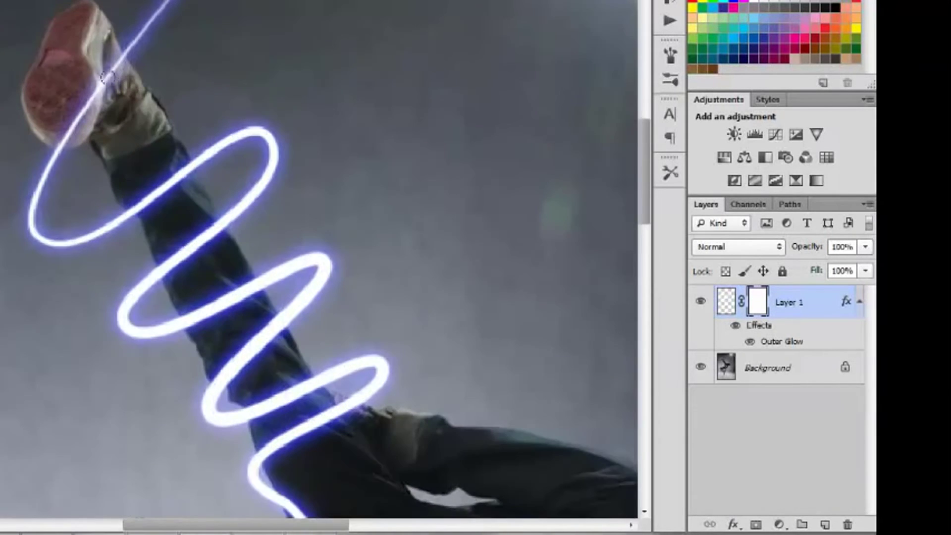
{"action": "scroll", "coordinate": [269, 96], "scroll_direction": "up", "scroll_amount": 1}
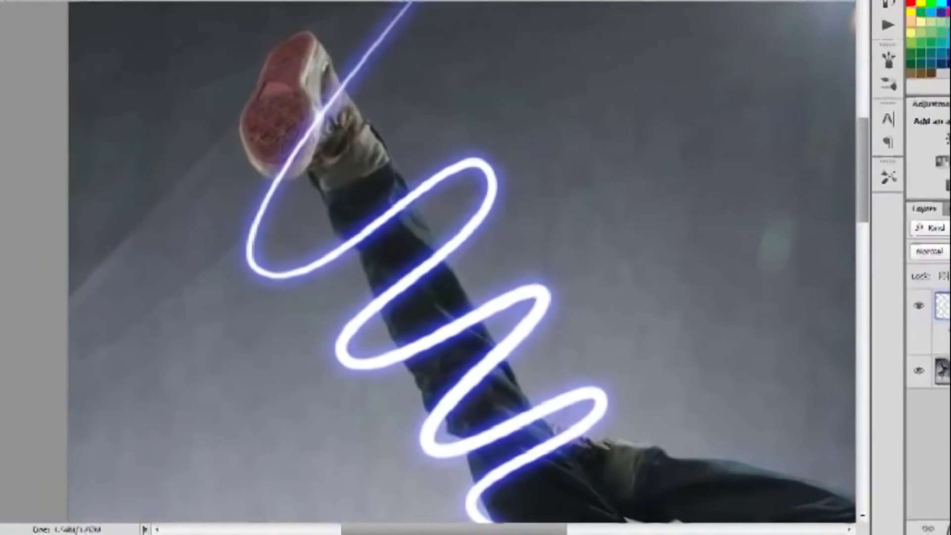
Step: Pick a soft round brush and mask out the streak where it crosses the shoe
{"action": "left_click", "coordinate": [74, 4]}
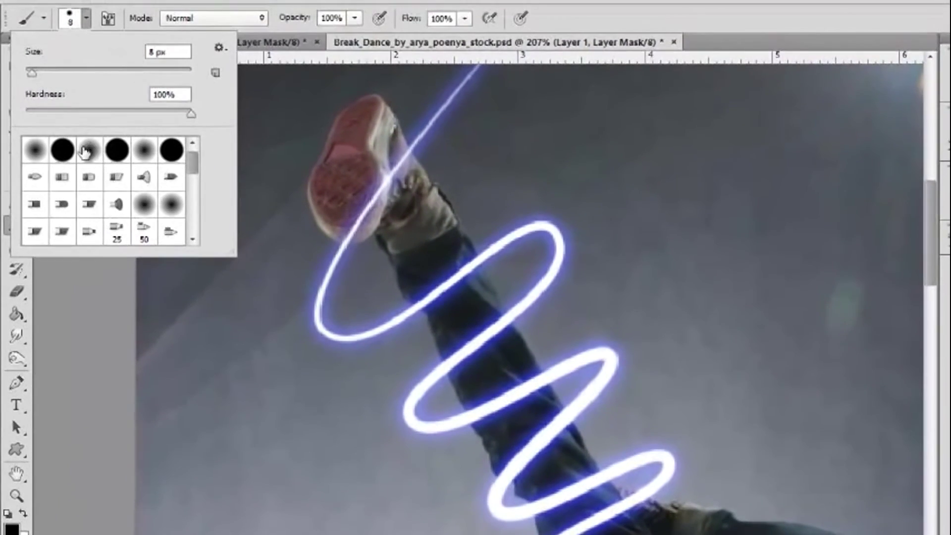
{"action": "left_click", "coordinate": [94, 127]}
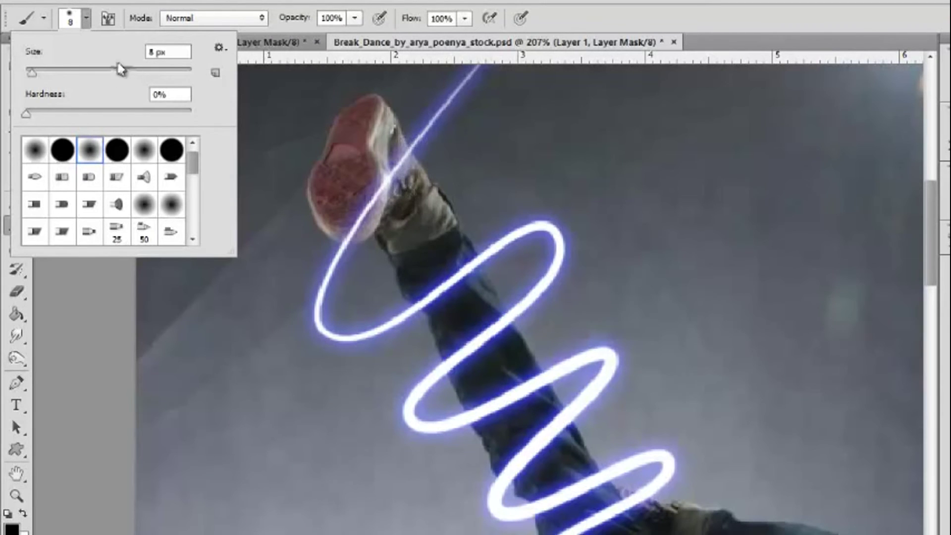
{"action": "left_click", "coordinate": [461, 117]}
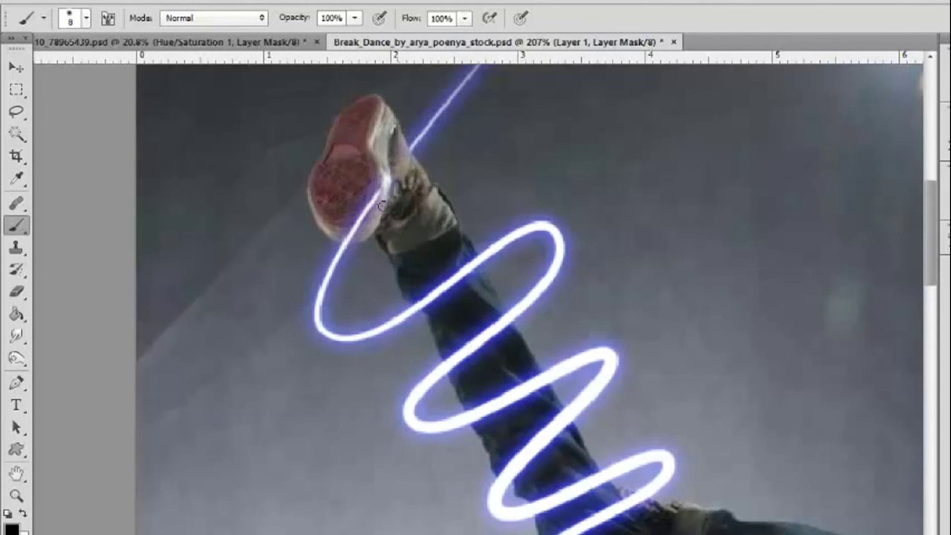
{"action": "left_click_drag", "start_coordinate": [383, 205], "coordinate": [358, 220]}
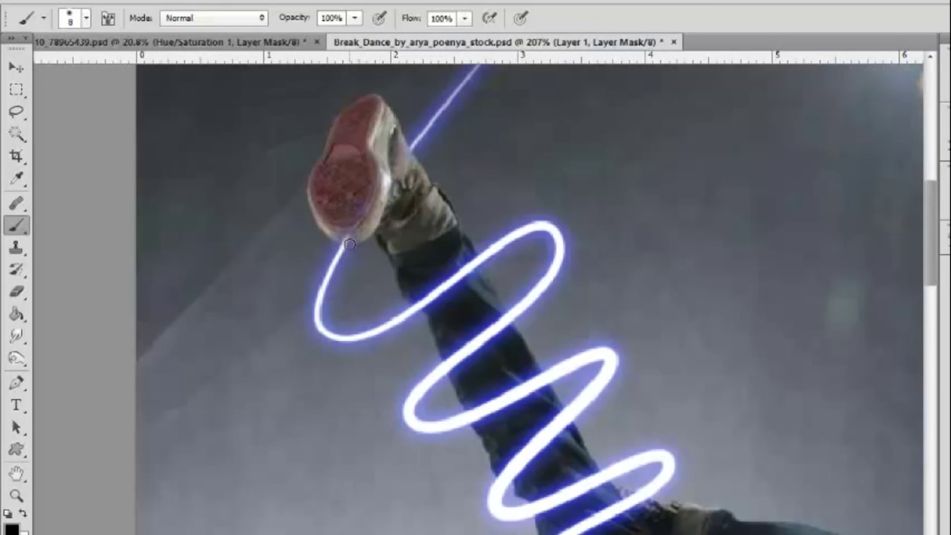
Step: Paint out the streak where it passes behind the leg, including the lower ring segment
{"action": "scroll", "coordinate": [497, 199], "scroll_direction": "down", "scroll_amount": 4}
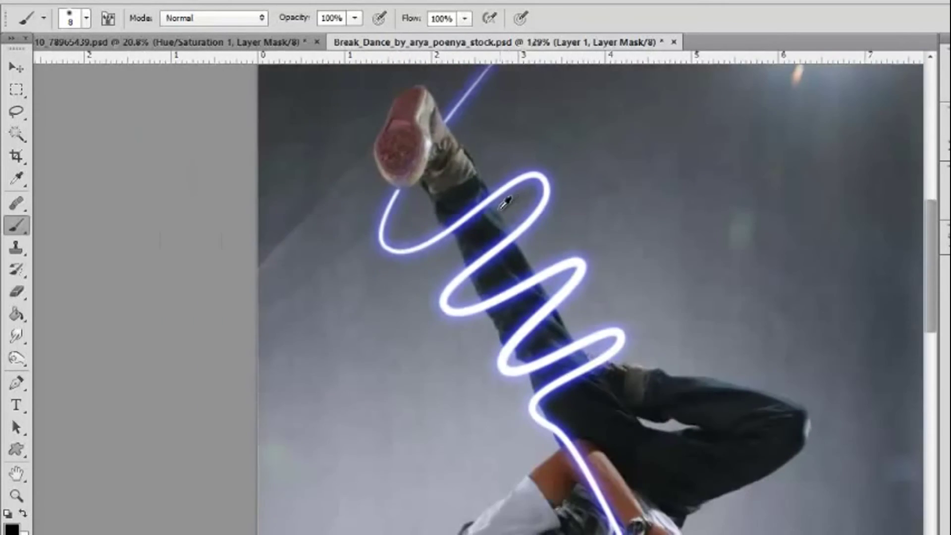
{"action": "scroll", "coordinate": [549, 218], "scroll_direction": "up", "scroll_amount": 6}
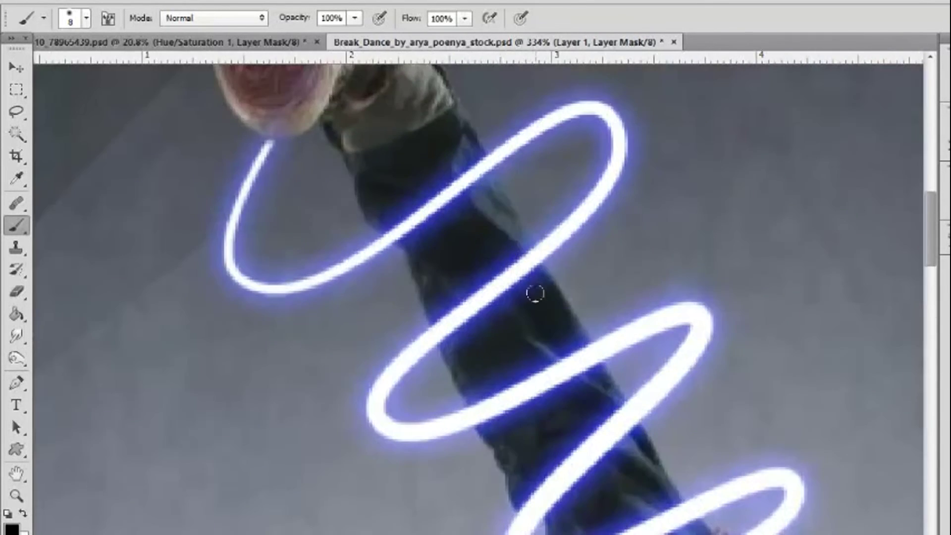
{"action": "mouse_move", "coordinate": [488, 290]}
{"action": "left_mouse_down"}
{"action": "mouse_move", "coordinate": [531, 254]}
{"action": "mouse_move", "coordinate": [504, 292]}
{"action": "mouse_move", "coordinate": [431, 334]}
{"action": "left_mouse_up"}
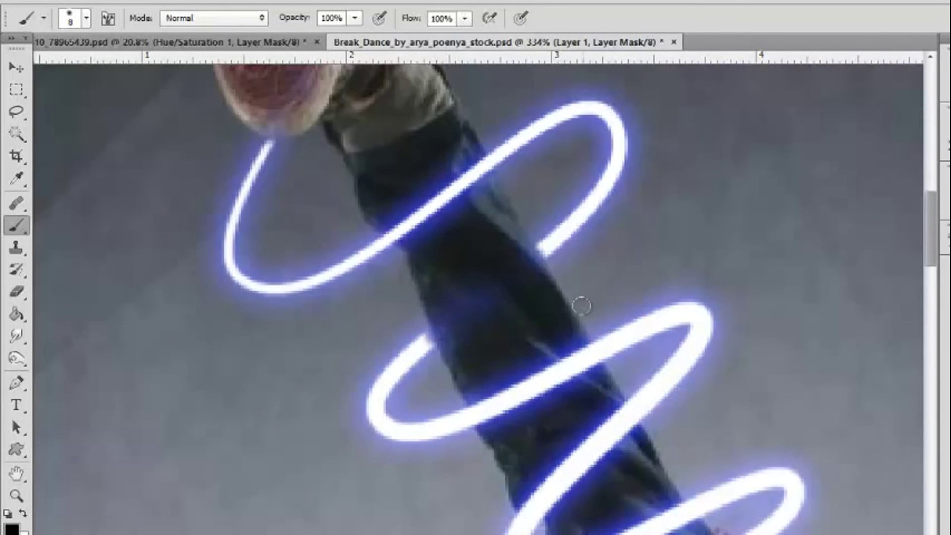
{"action": "scroll", "coordinate": [583, 307], "scroll_direction": "down", "scroll_amount": 5}
{"action": "mouse_move", "coordinate": [598, 246]}
{"action": "left_mouse_down"}
{"action": "mouse_move", "coordinate": [630, 271]}
{"action": "mouse_move", "coordinate": [627, 226]}
{"action": "mouse_move", "coordinate": [543, 299]}
{"action": "mouse_move", "coordinate": [551, 323]}
{"action": "mouse_move", "coordinate": [525, 327]}
{"action": "mouse_move", "coordinate": [563, 306]}
{"action": "left_mouse_up"}
{"action": "scroll", "coordinate": [562, 307], "scroll_direction": "down", "scroll_amount": 4}
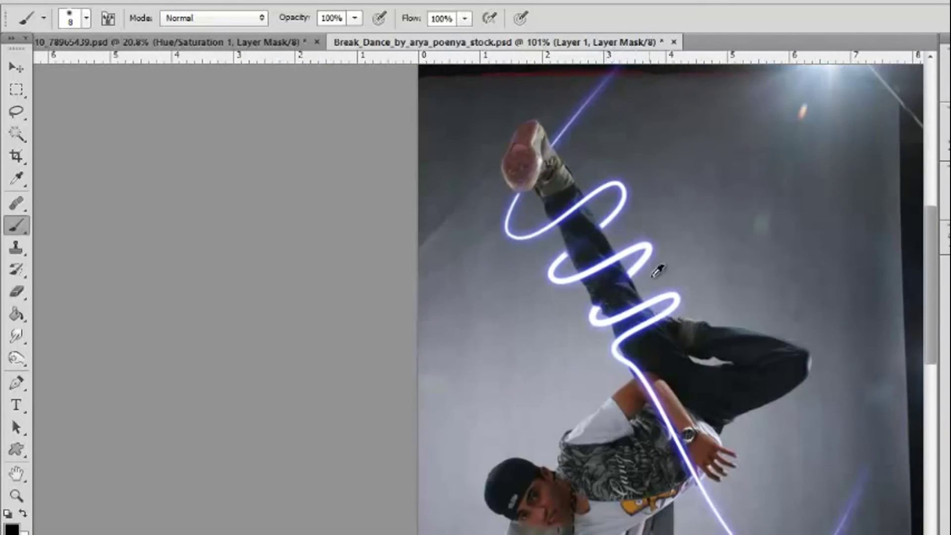
{"action": "scroll", "coordinate": [660, 267], "scroll_direction": "down", "scroll_amount": 2}
{"action": "scroll", "coordinate": [444, 229], "scroll_direction": "up", "scroll_amount": 5}
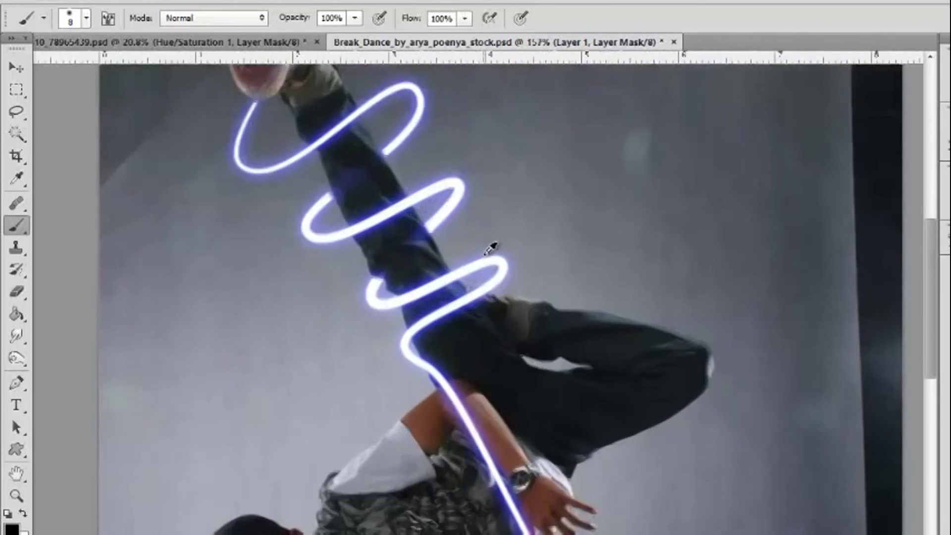
{"action": "mouse_move", "coordinate": [461, 353]}
{"action": "left_mouse_down"}
{"action": "mouse_move", "coordinate": [493, 330]}
{"action": "mouse_move", "coordinate": [389, 413]}
{"action": "mouse_move", "coordinate": [364, 385]}
{"action": "mouse_move", "coordinate": [369, 399]}
{"action": "mouse_move", "coordinate": [342, 414]}
{"action": "left_mouse_up"}
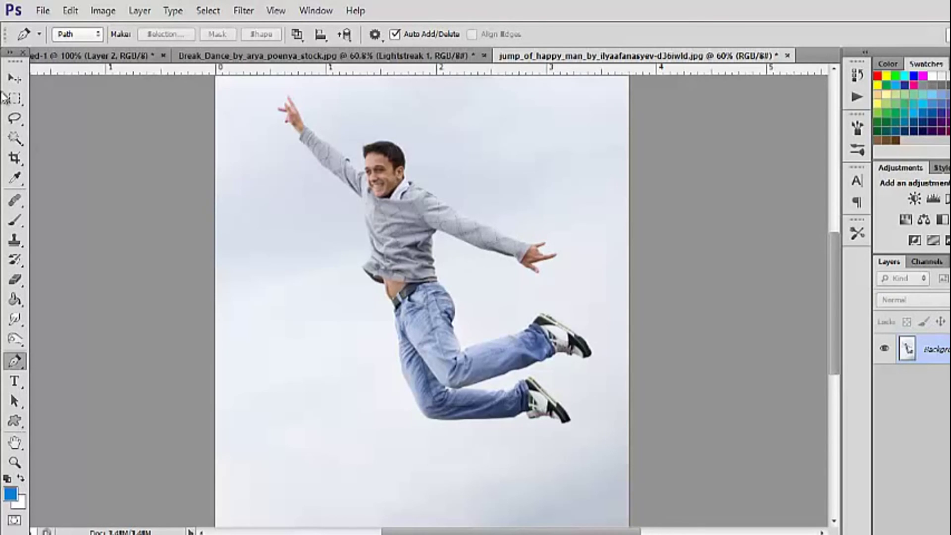
Step: Switch to the Pen tool and zoom in on the jumping man's jeans
{"action": "left_click", "coordinate": [15, 78]}
{"action": "left_click", "coordinate": [14, 138]}
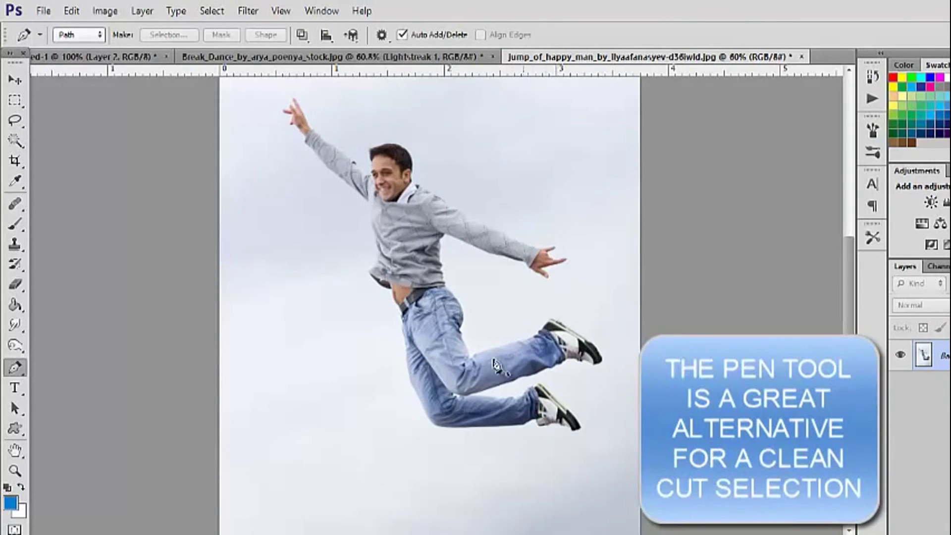
{"action": "scroll", "coordinate": [448, 406], "scroll_direction": "up", "scroll_amount": 4}
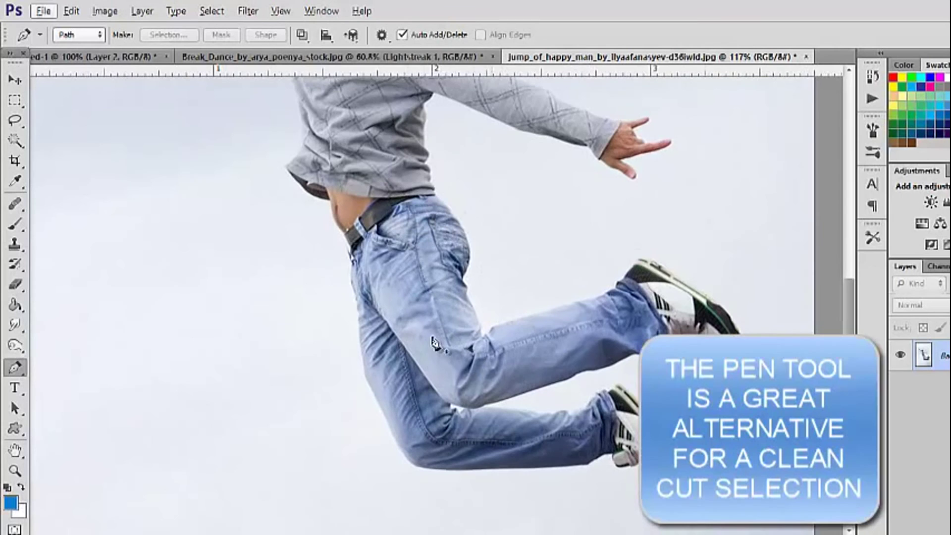
{"action": "scroll", "coordinate": [509, 313], "scroll_direction": "down", "scroll_amount": 2}
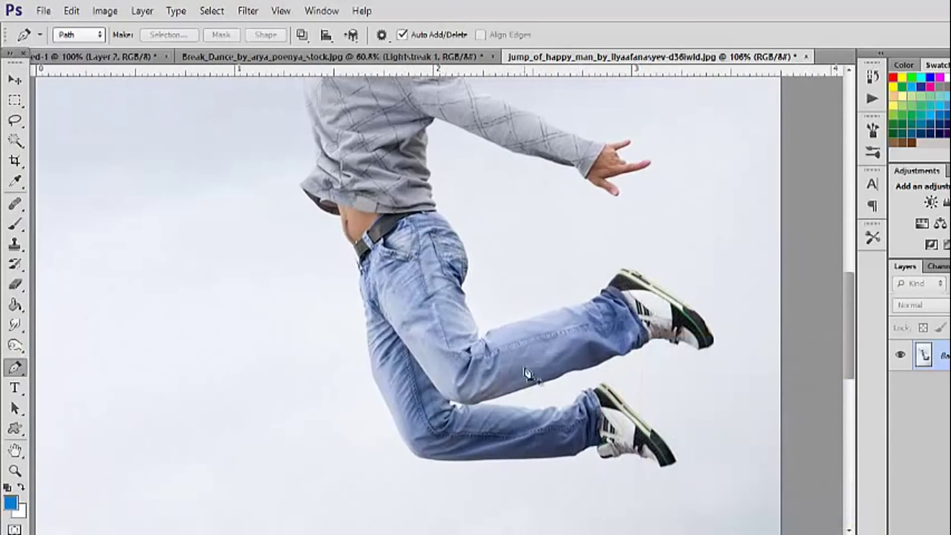
{"action": "scroll", "coordinate": [495, 354], "scroll_direction": "up", "scroll_amount": 3}
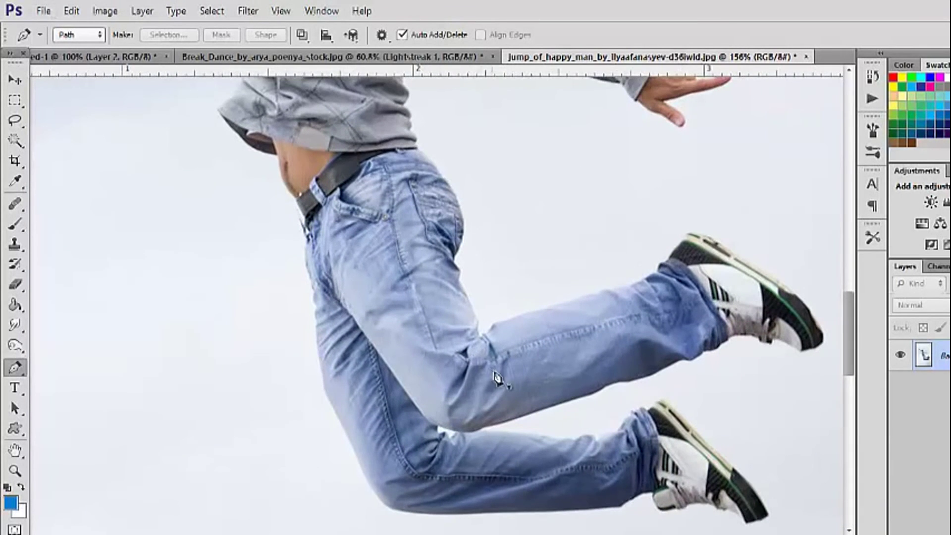
{"action": "scroll", "coordinate": [490, 371], "scroll_direction": "up", "scroll_amount": 1}
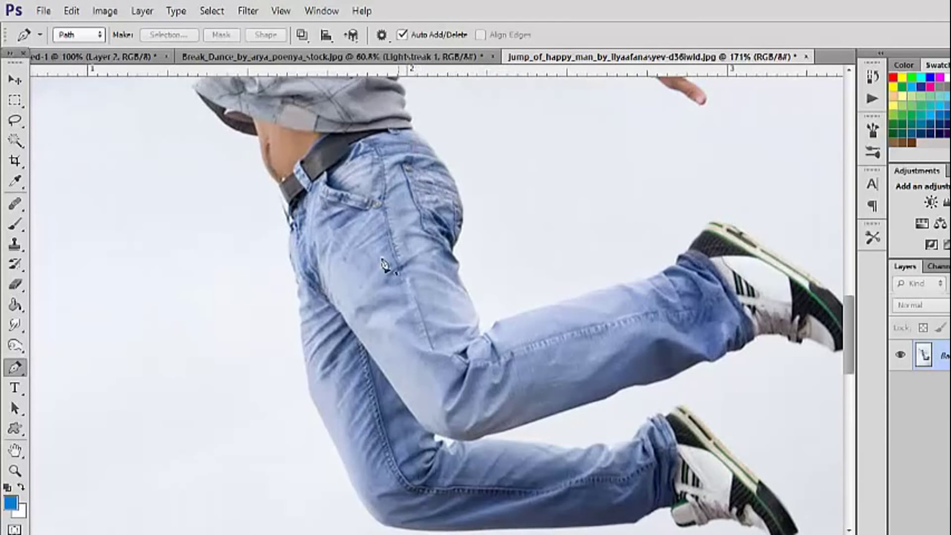
Step: Trace curved anchor points along the jeans edges on the thigh, undoing one misplaced point
{"action": "left_click", "coordinate": [455, 254]}
{"action": "left_click_drag", "start_coordinate": [482, 331], "coordinate": [504, 399]}
{"action": "left_click_drag", "start_coordinate": [440, 438], "coordinate": [385, 414]}
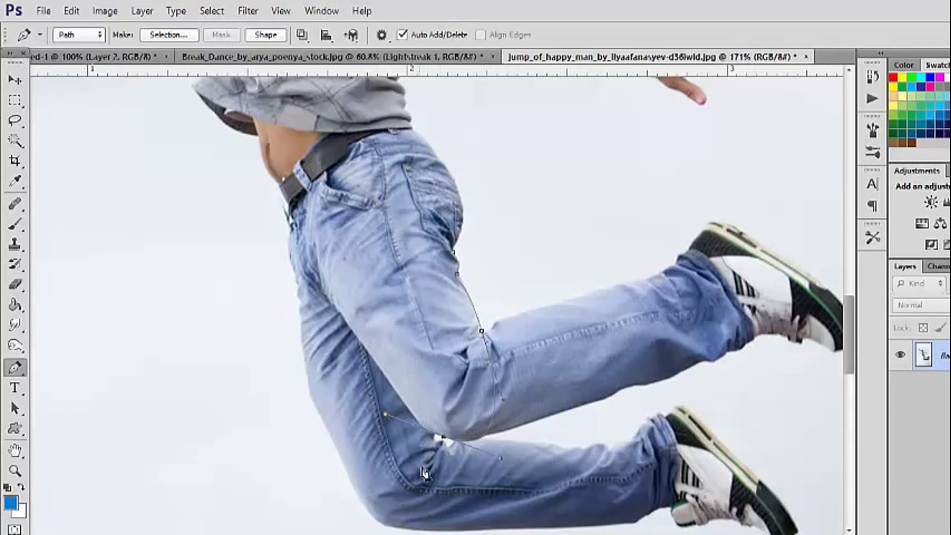
{"action": "left_click_drag", "start_coordinate": [341, 312], "coordinate": [367, 362]}
{"action": "key", "text": "ctrl+z"}
{"action": "left_click_drag", "start_coordinate": [288, 228], "coordinate": [281, 187]}
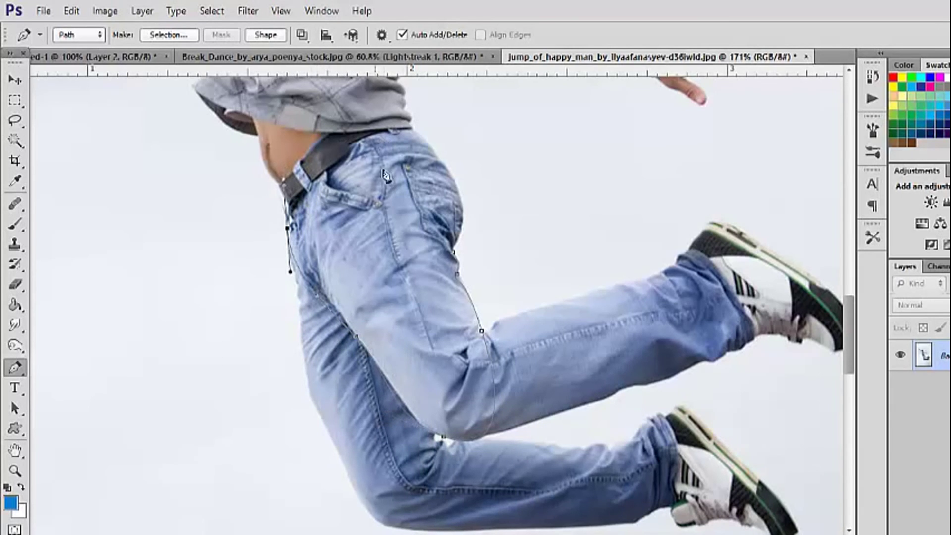
{"action": "scroll", "coordinate": [578, 345], "scroll_direction": "down", "scroll_amount": 1, "text": "alt"}
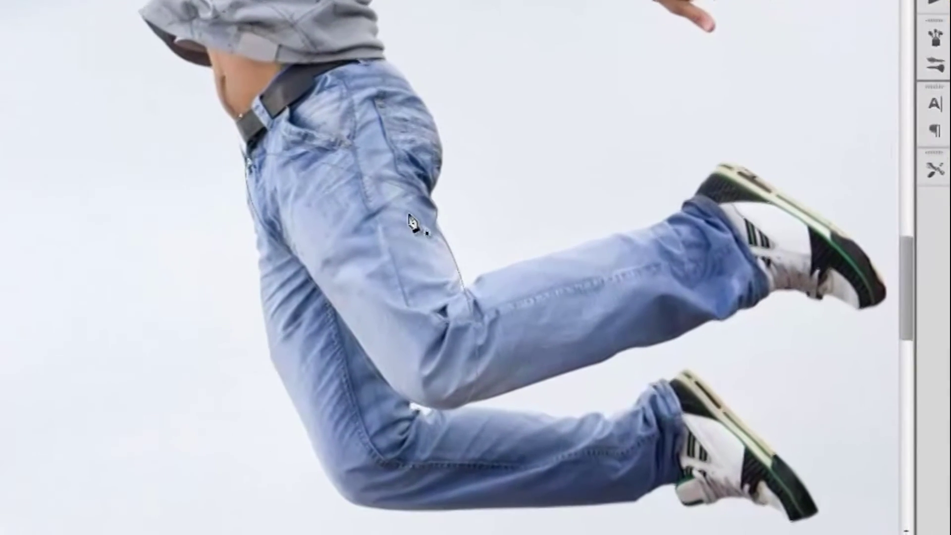
Step: Convert the traced jeans path into a selection with Make Selection
{"action": "right_click", "coordinate": [448, 253]}
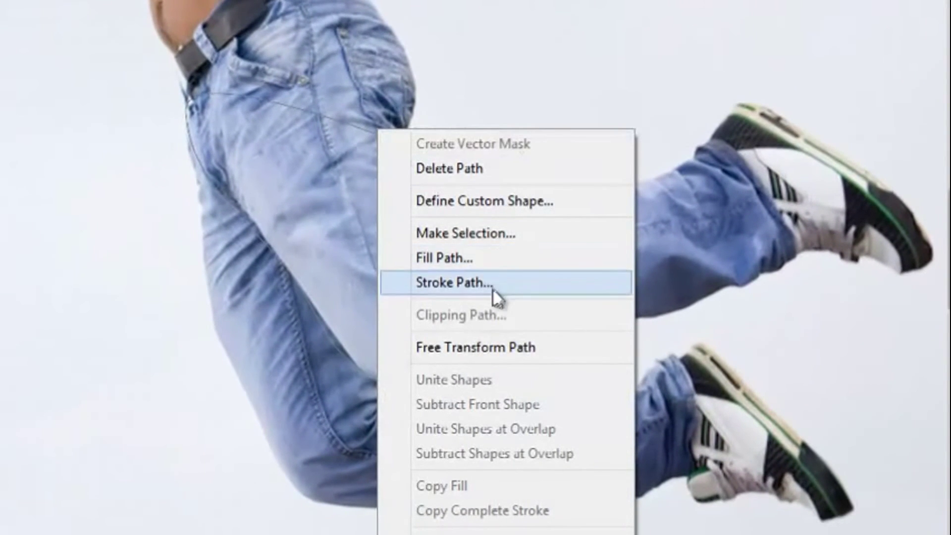
{"action": "left_click", "coordinate": [488, 235]}
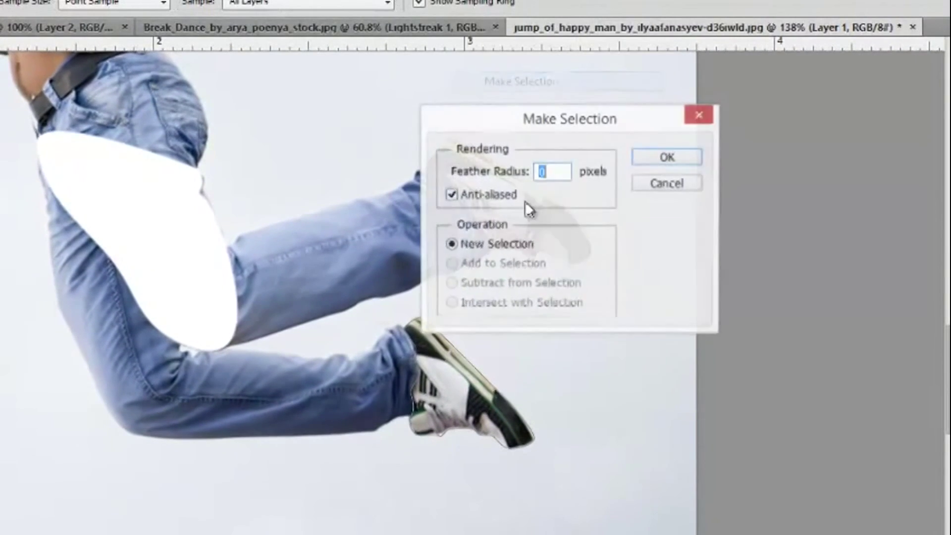
Step: Confirm the shoe selection, copy the shoe onto its own layer, and fill its original spot white
{"action": "left_click", "coordinate": [674, 158]}
{"action": "scroll", "coordinate": [501, 367], "scroll_direction": "down", "scroll_amount": 3}
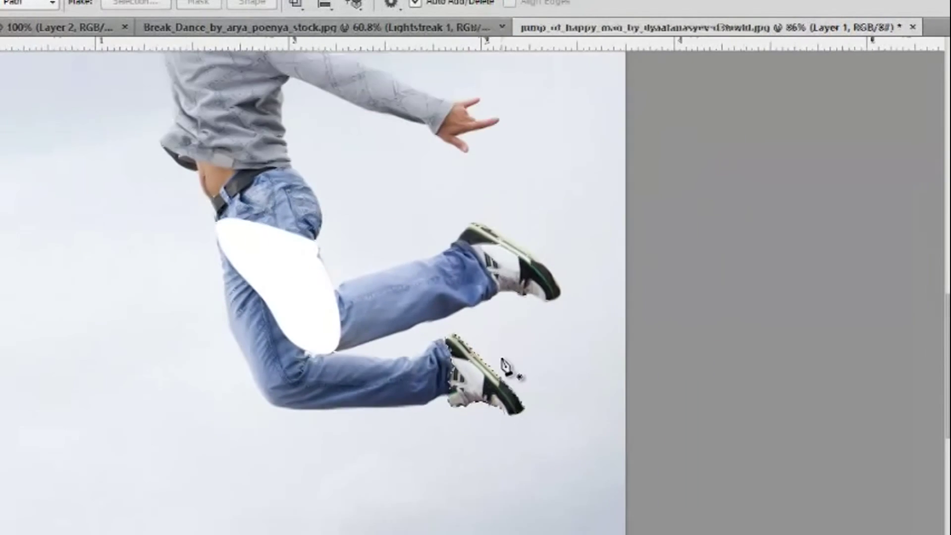
{"action": "scroll", "coordinate": [495, 357], "scroll_direction": "up", "scroll_amount": 2}
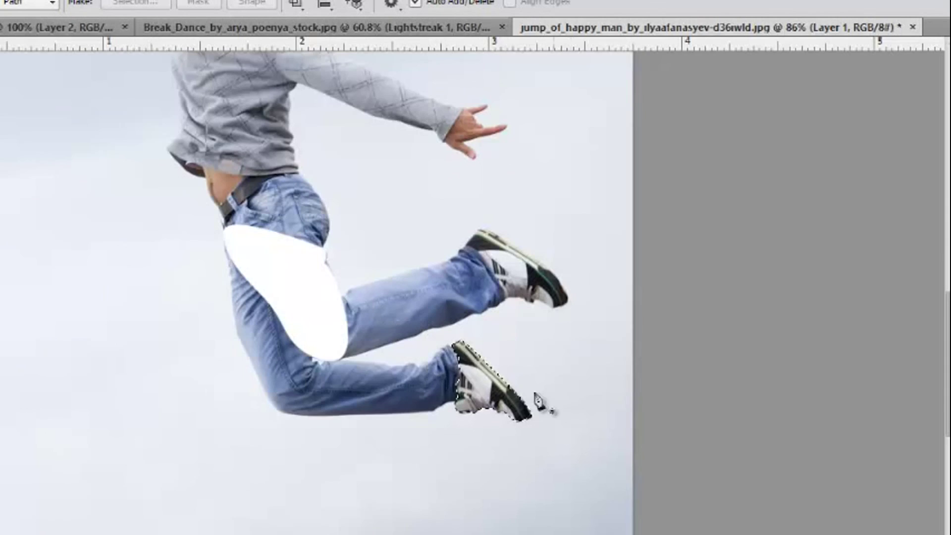
{"action": "scroll", "coordinate": [495, 386], "scroll_direction": "down", "scroll_amount": 2}
{"action": "scroll", "coordinate": [471, 382], "scroll_direction": "up", "scroll_amount": 1}
{"action": "scroll", "coordinate": [496, 386], "scroll_direction": "down", "scroll_amount": 2}
{"action": "scroll", "coordinate": [491, 392], "scroll_direction": "up", "scroll_amount": 2}
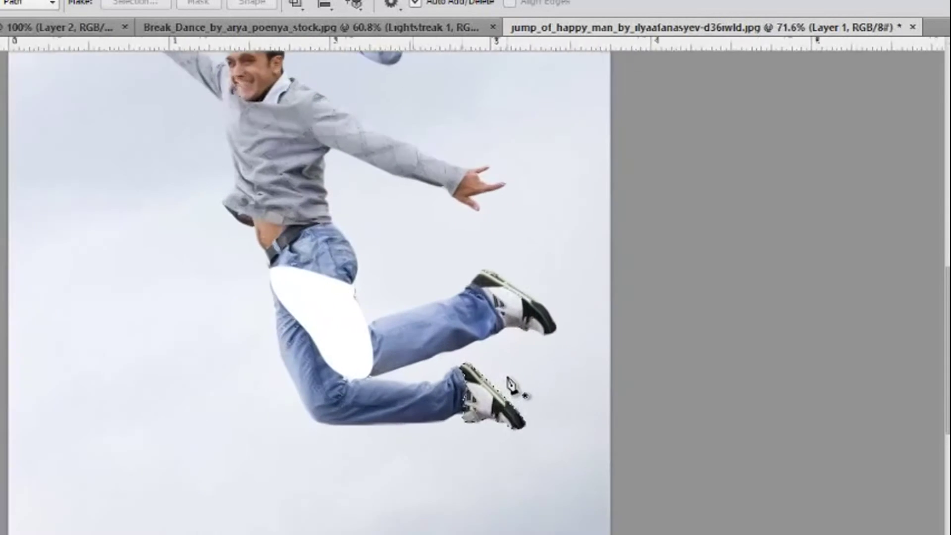
{"action": "scroll", "coordinate": [481, 401], "scroll_direction": "up", "scroll_amount": 1}
{"action": "scroll", "coordinate": [559, 526], "scroll_direction": "down", "scroll_amount": 1}
{"action": "key", "text": "ctrl+d"}
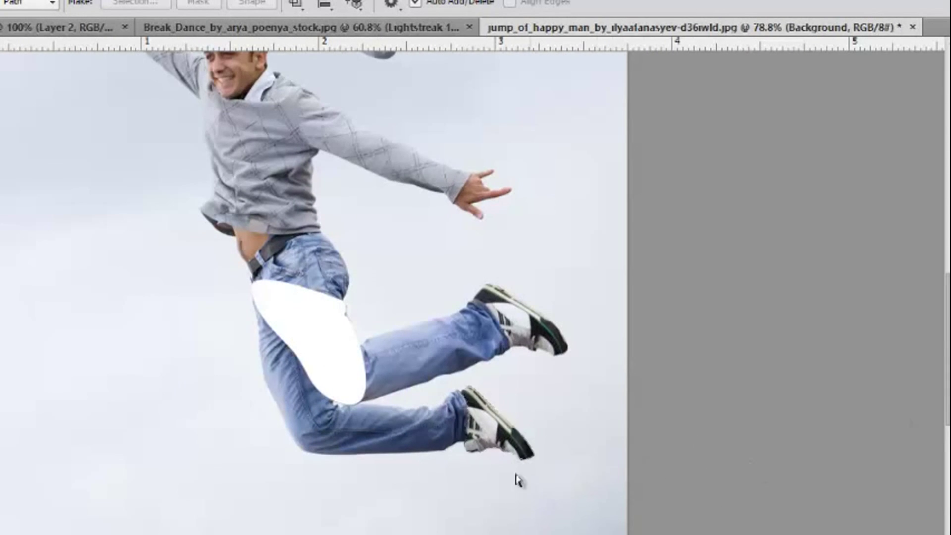
{"action": "key", "text": "BackSpace"}
{"action": "scroll", "coordinate": [317, 239], "scroll_direction": "down", "scroll_amount": 2}
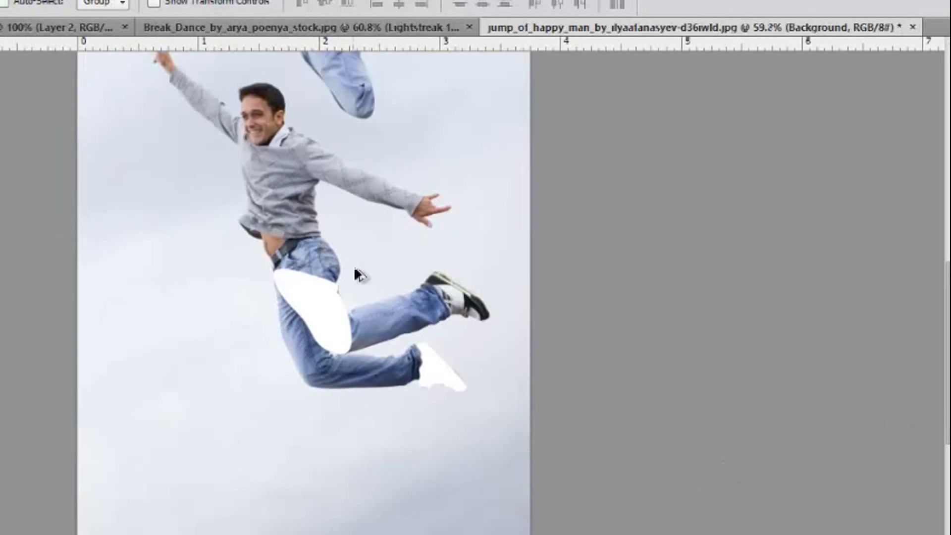
{"action": "scroll", "coordinate": [361, 275], "scroll_direction": "up", "scroll_amount": 1}
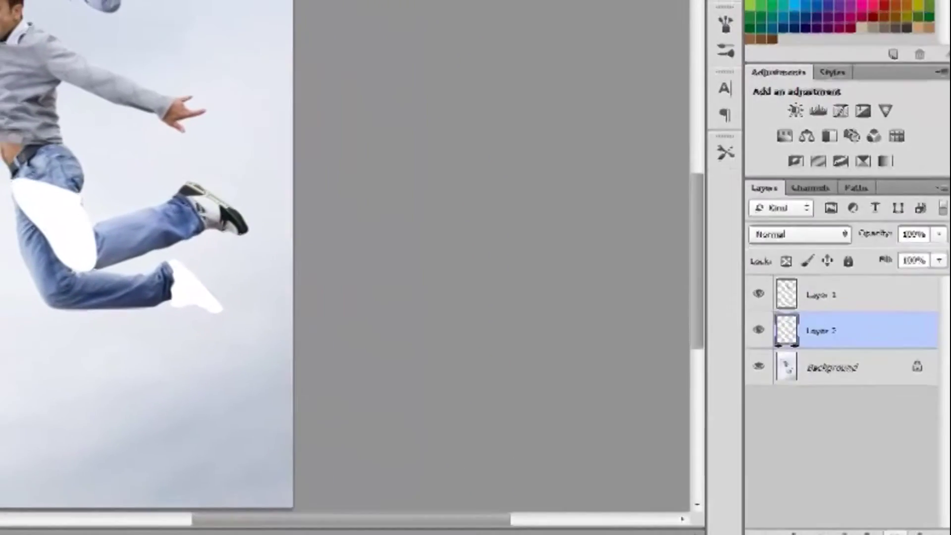
Step: Move the shoe piece away from the leg to sit beside the man's torso
{"action": "left_click_drag", "start_coordinate": [497, 297], "coordinate": [476, 328]}
{"action": "left_click_drag", "start_coordinate": [478, 387], "coordinate": [211, 284]}
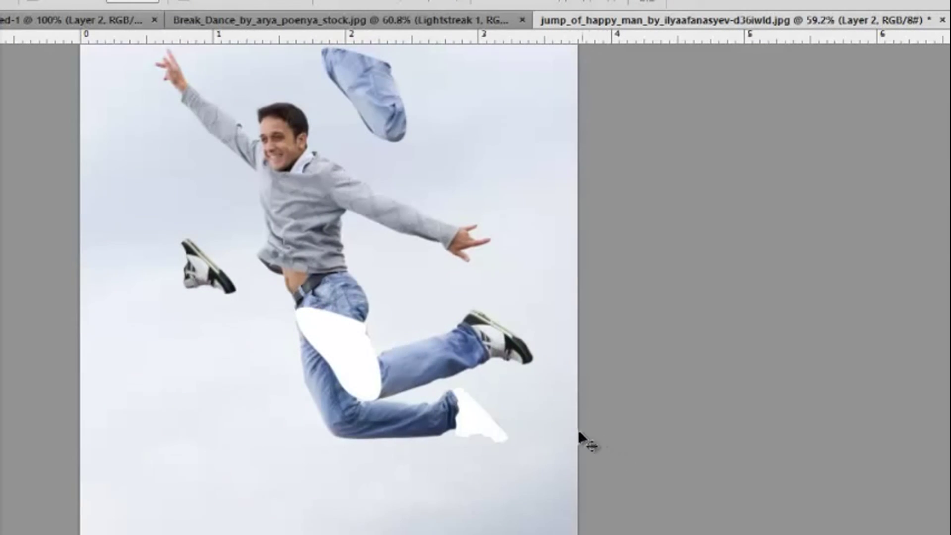
{"action": "scroll", "coordinate": [578, 429], "scroll_direction": "down", "scroll_amount": 2}
{"action": "scroll", "coordinate": [364, 321], "scroll_direction": "up", "scroll_amount": 2}
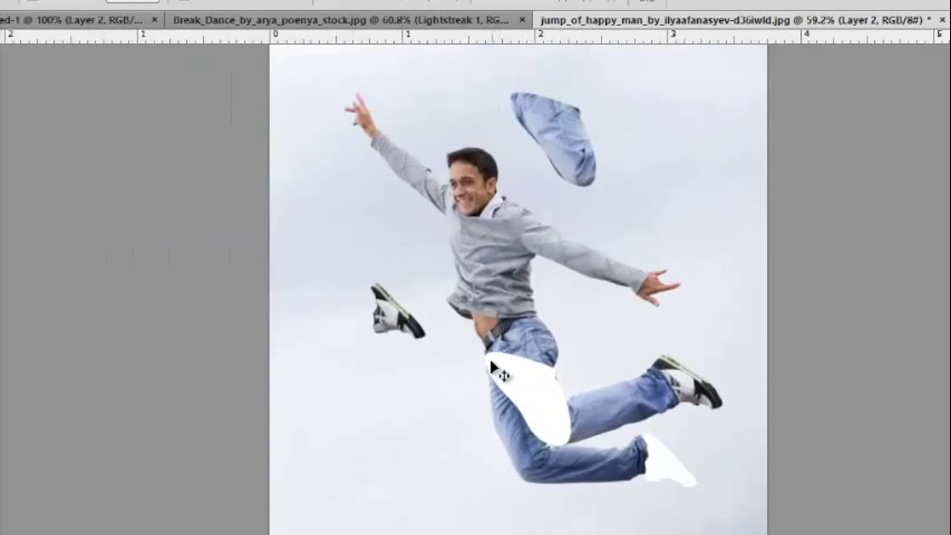